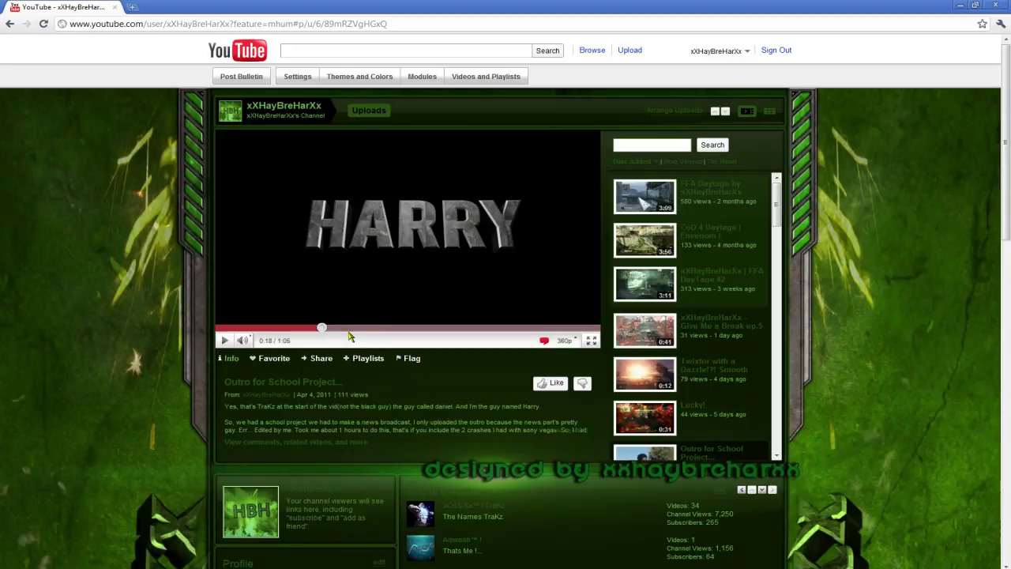
- Preview the animated name titles in the "Outro for School Project" video and look over the channel page
{"action": "left_click", "coordinate": [401, 327]}
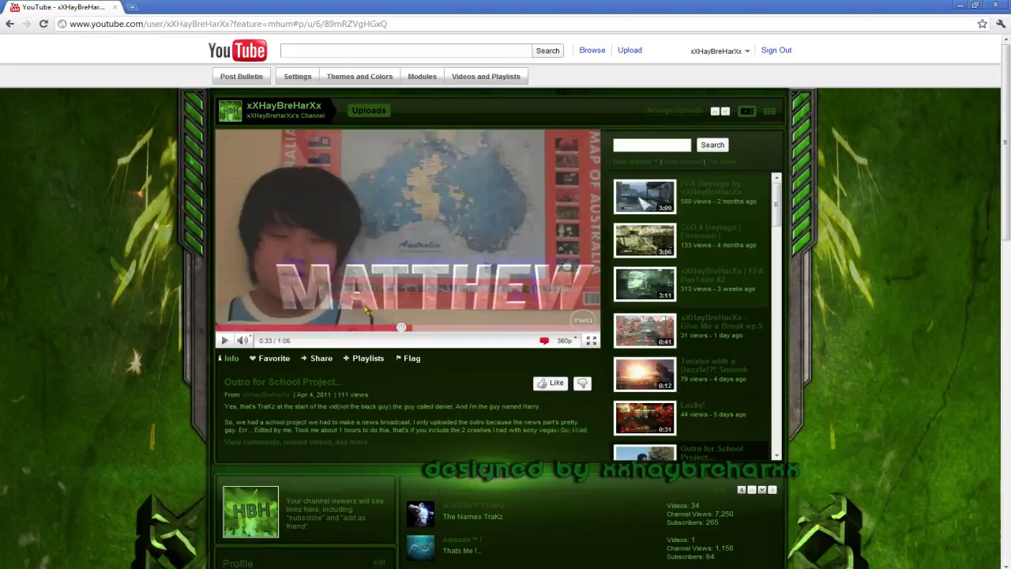
{"action": "left_click", "coordinate": [366, 327]}
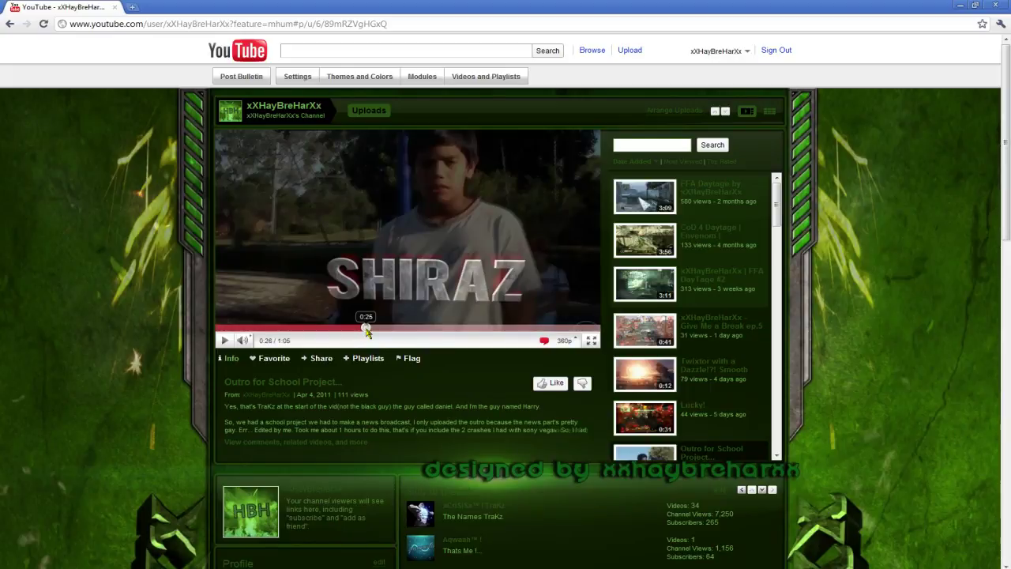
{"action": "left_click", "coordinate": [328, 327]}
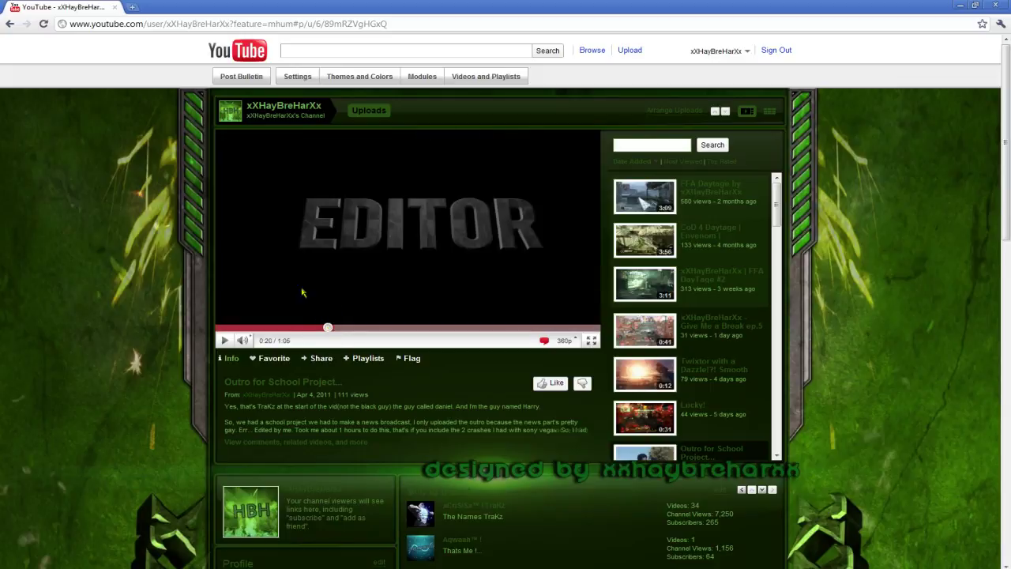
{"action": "middle_click", "coordinate": [102, 414]}
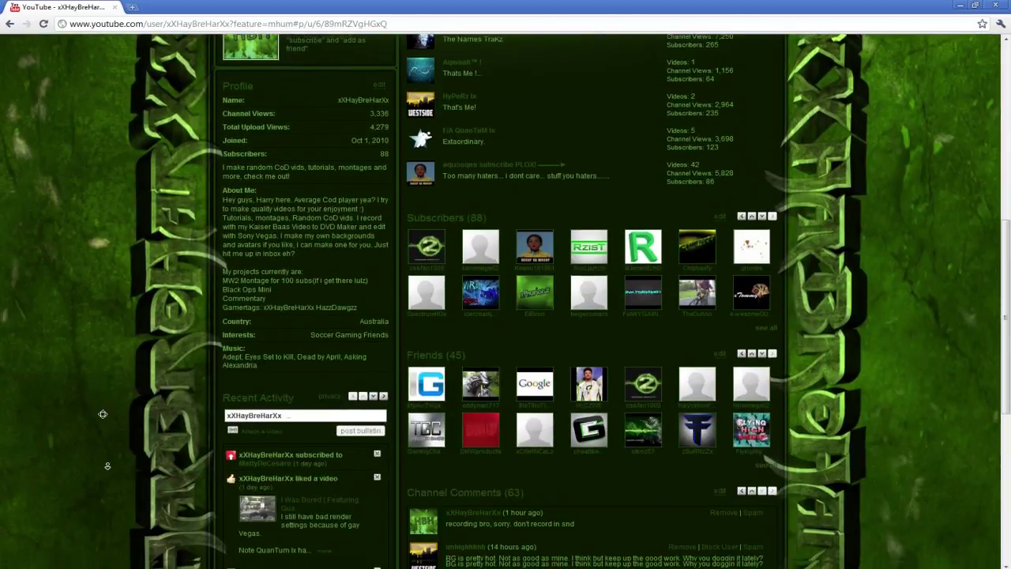
{"action": "middle_click_drag", "start_coordinate": [107, 466], "coordinate": [109, 528]}
{"action": "middle_click_drag", "start_coordinate": [108, 527], "coordinate": [157, 172]}
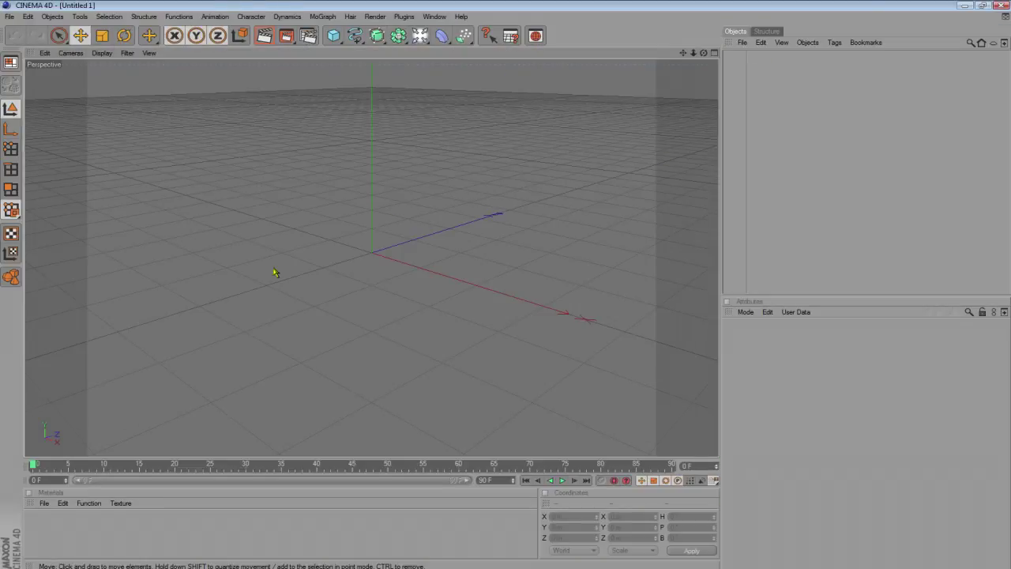
{"action": "scroll", "coordinate": [316, 261], "scroll_direction": "up", "scroll_amount": 4}
{"action": "scroll", "coordinate": [354, 250], "scroll_direction": "up", "scroll_amount": 2}
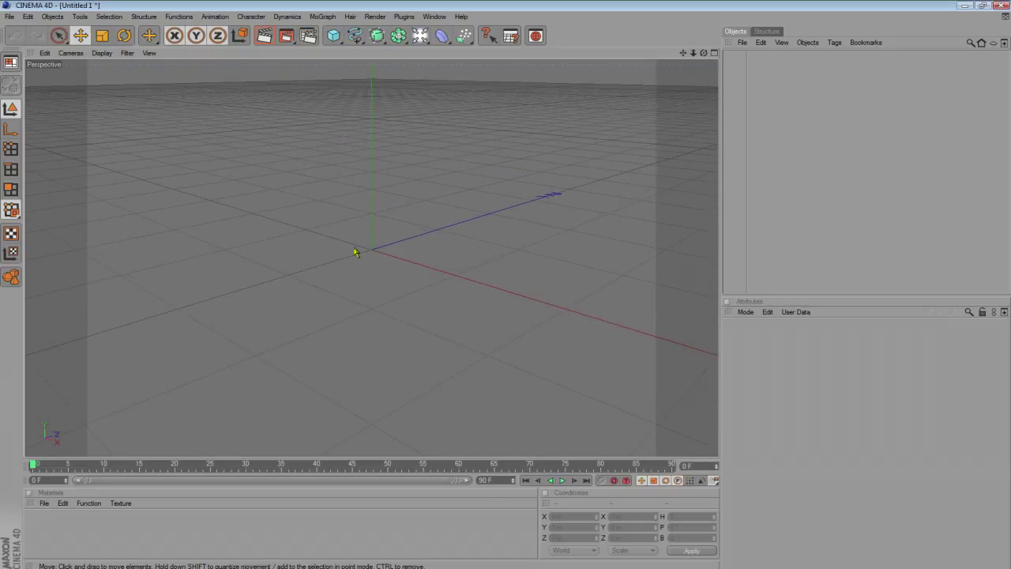
{"action": "scroll", "coordinate": [431, 258], "scroll_direction": "down", "scroll_amount": 3}
{"action": "scroll", "coordinate": [467, 255], "scroll_direction": "up", "scroll_amount": 2}
{"action": "scroll", "coordinate": [468, 255], "scroll_direction": "down", "scroll_amount": 4}
{"action": "scroll", "coordinate": [468, 255], "scroll_direction": "down", "scroll_amount": 3}
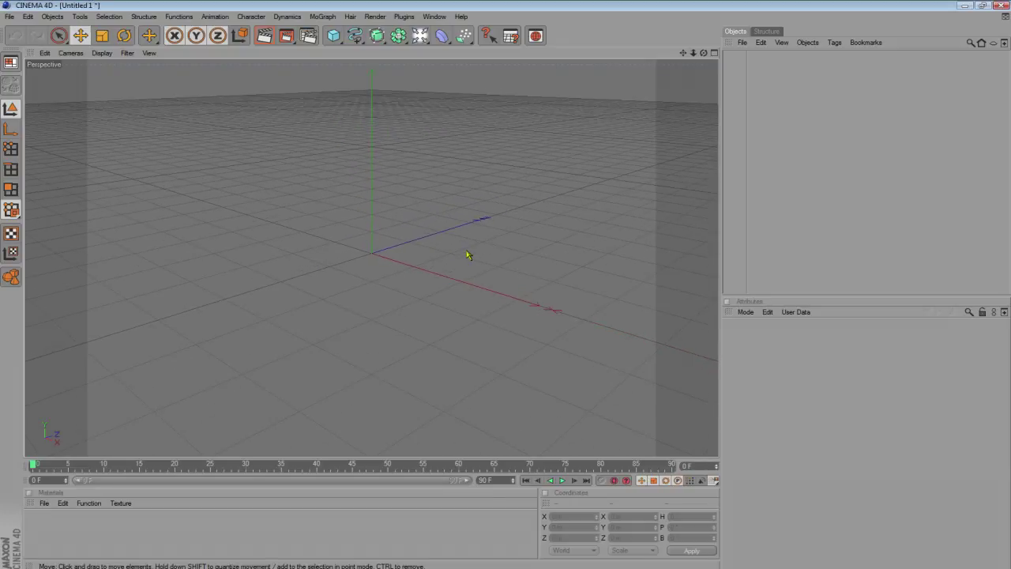
{"action": "scroll", "coordinate": [467, 255], "scroll_direction": "up", "scroll_amount": 2}
{"action": "scroll", "coordinate": [468, 255], "scroll_direction": "up", "scroll_amount": 3}
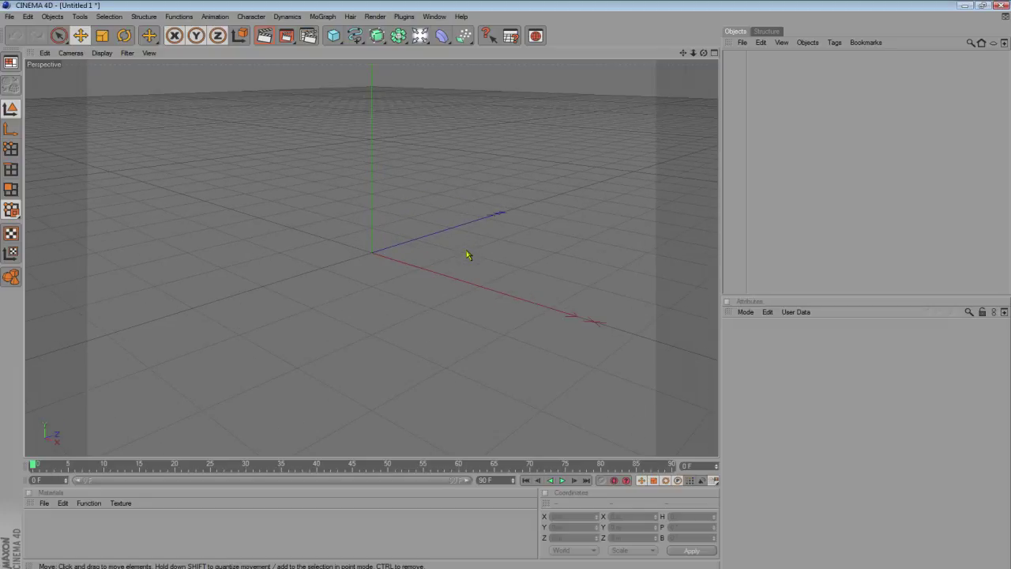
{"action": "scroll", "coordinate": [341, 111], "scroll_direction": "down", "scroll_amount": 2}
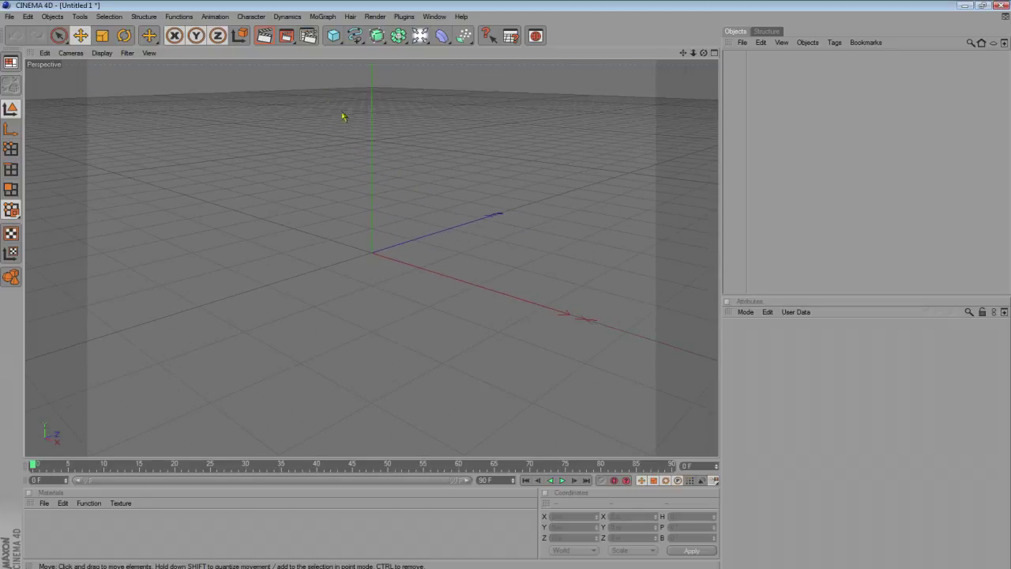
{"action": "left_click", "coordinate": [286, 36]}
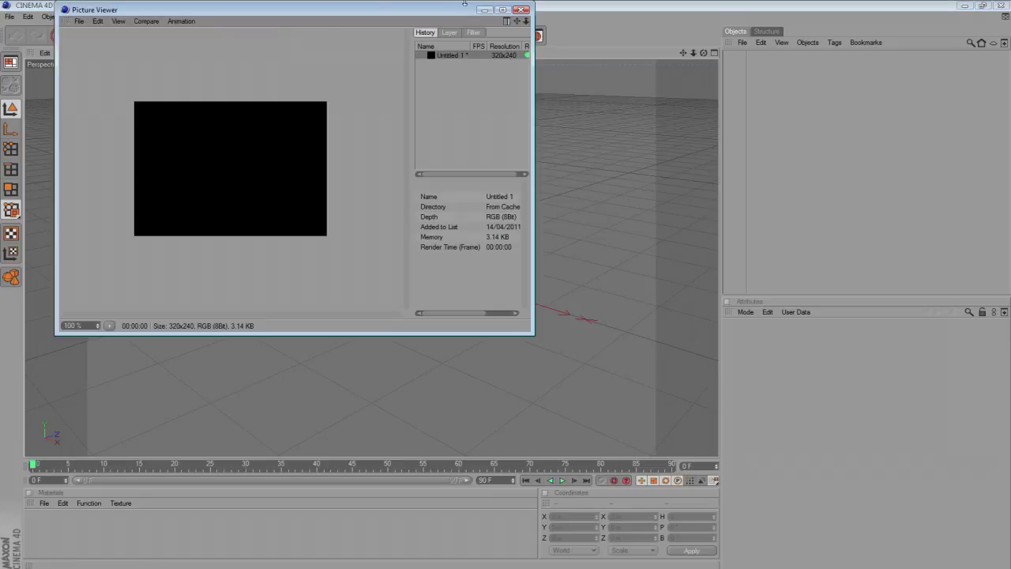
{"action": "left_click", "coordinate": [520, 9]}
- In the render settings, choose the Full Render engine and set the output size to 1280 x 720 pixels
{"action": "left_click", "coordinate": [308, 35]}
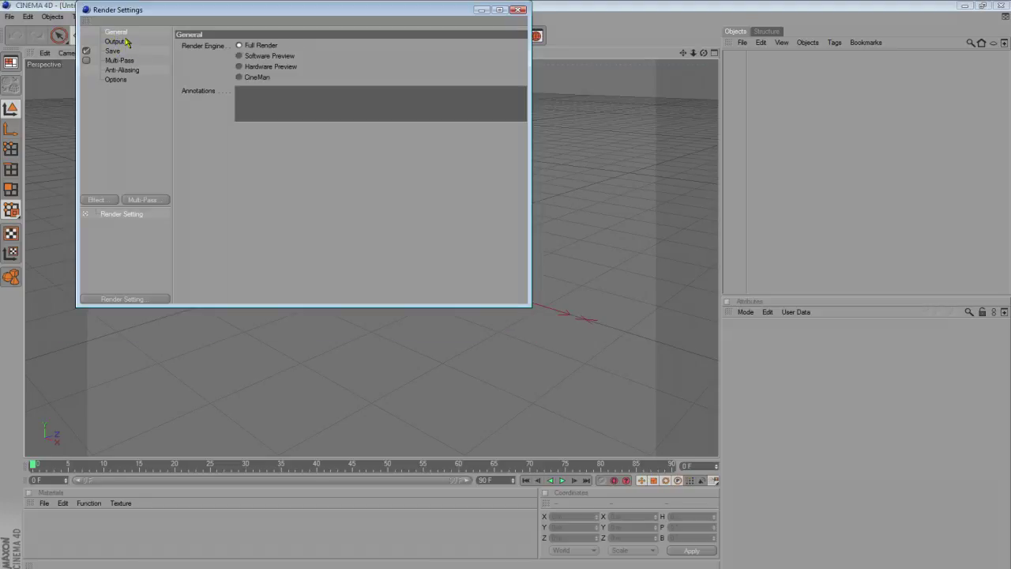
{"action": "left_click", "coordinate": [239, 44]}
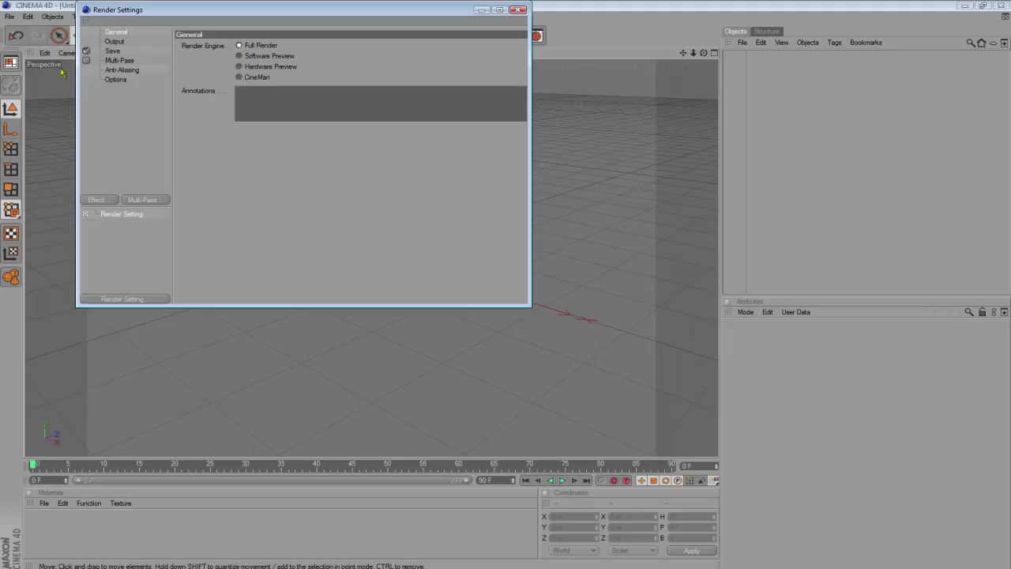
{"action": "left_click", "coordinate": [115, 41]}
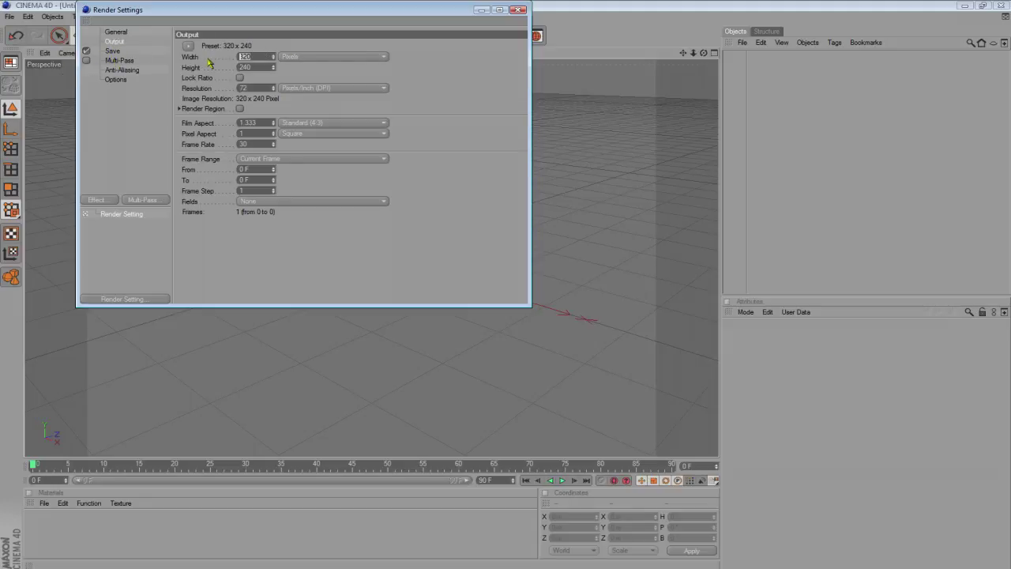
{"action": "type", "text": "1280"}
{"action": "key", "text": "Tab"}
{"action": "type", "text": "720"}
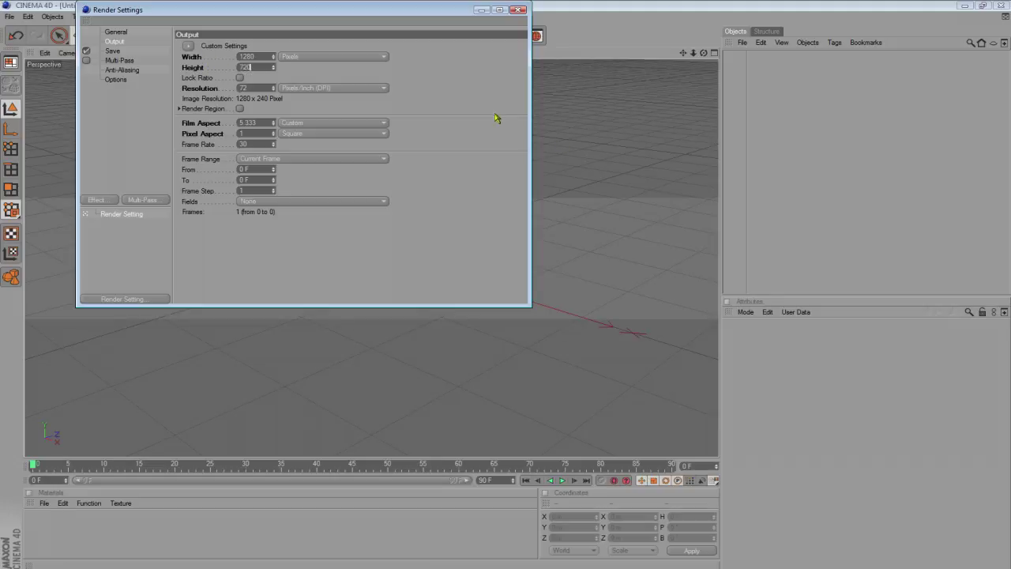
{"action": "key", "text": "Return"}
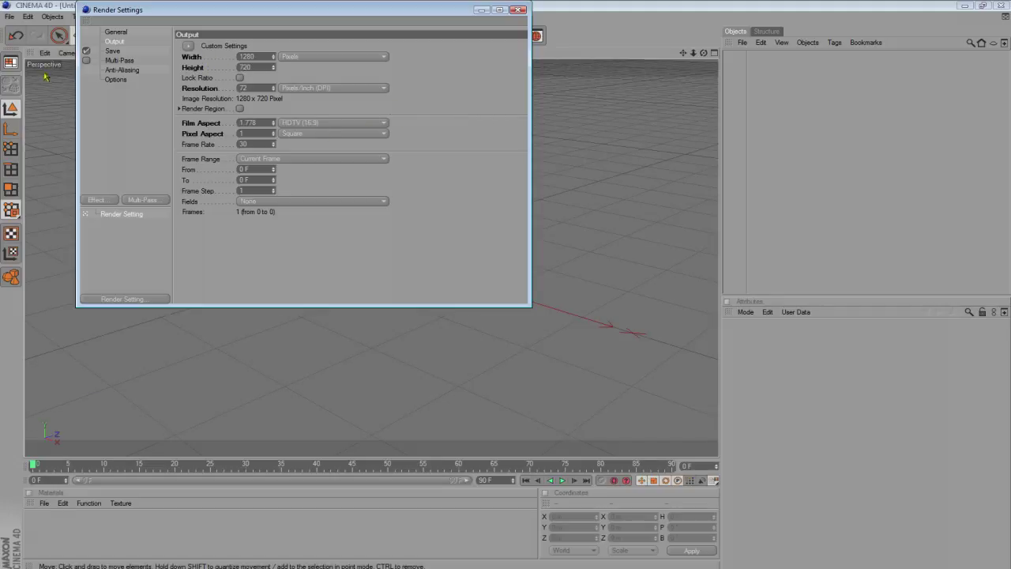
{"action": "left_click", "coordinate": [115, 80]}
{"action": "left_click", "coordinate": [115, 51]}
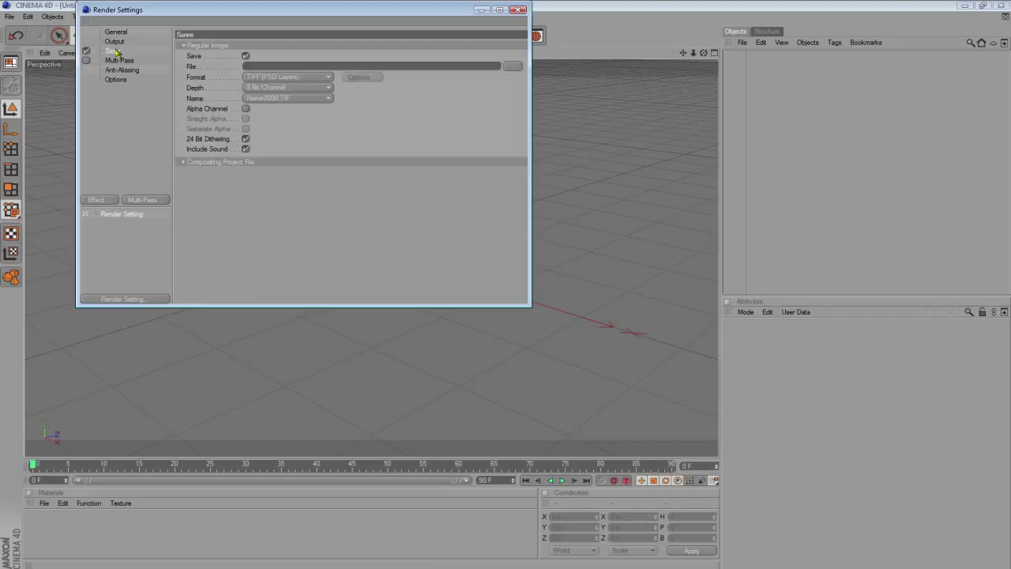
{"action": "left_click", "coordinate": [114, 42]}
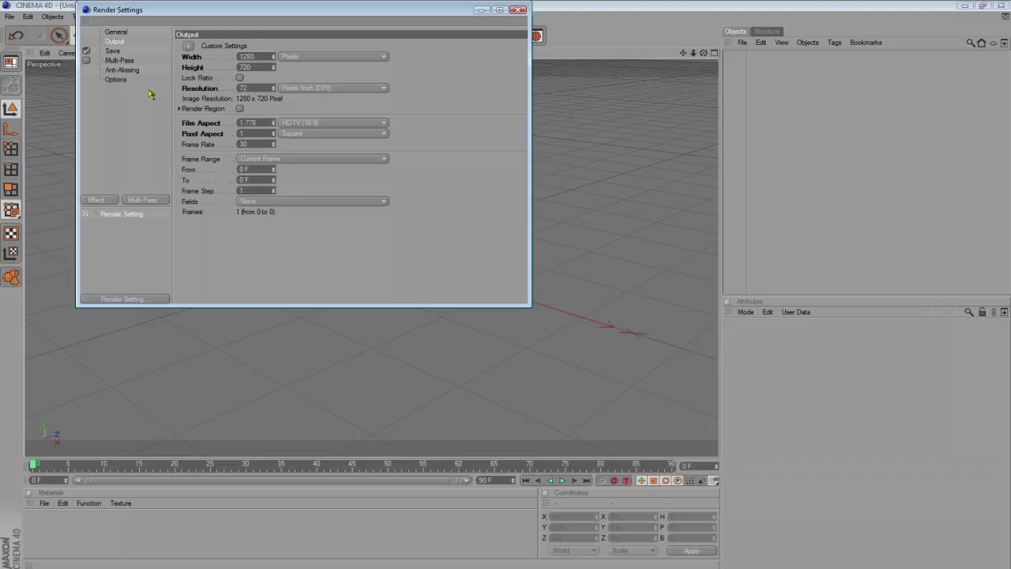
{"action": "left_click", "coordinate": [117, 80]}
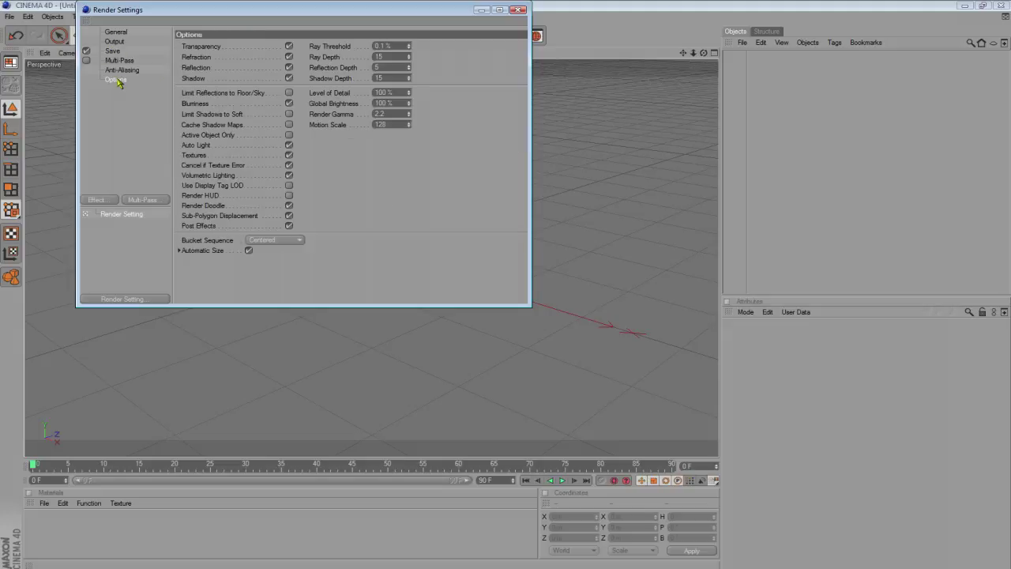
- Add the Ambient Occlusion and Global Illumination effects to the render settings
{"action": "left_click", "coordinate": [89, 200]}
{"action": "left_click", "coordinate": [141, 266]}
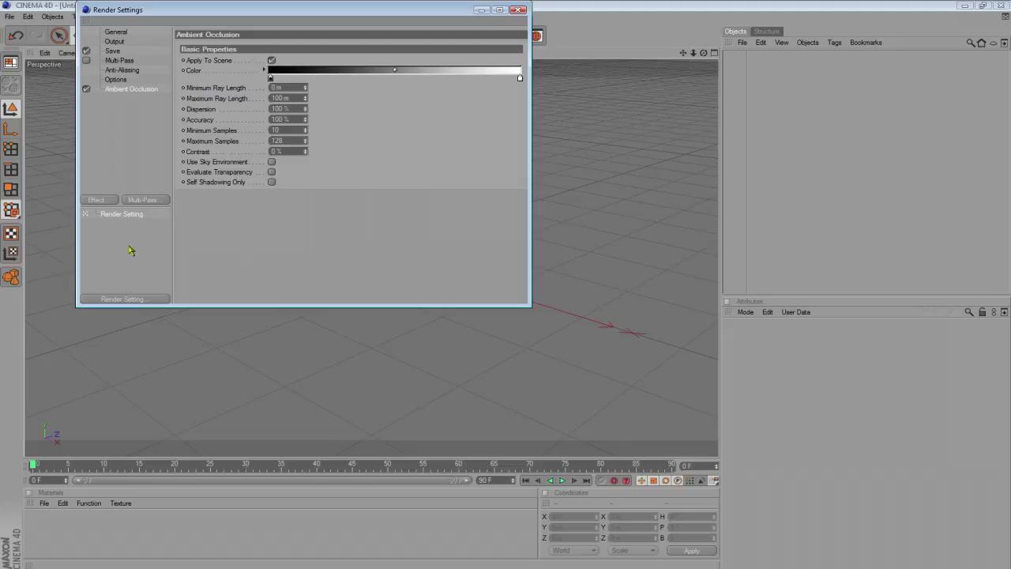
{"action": "left_click", "coordinate": [105, 202]}
{"action": "left_click", "coordinate": [137, 325]}
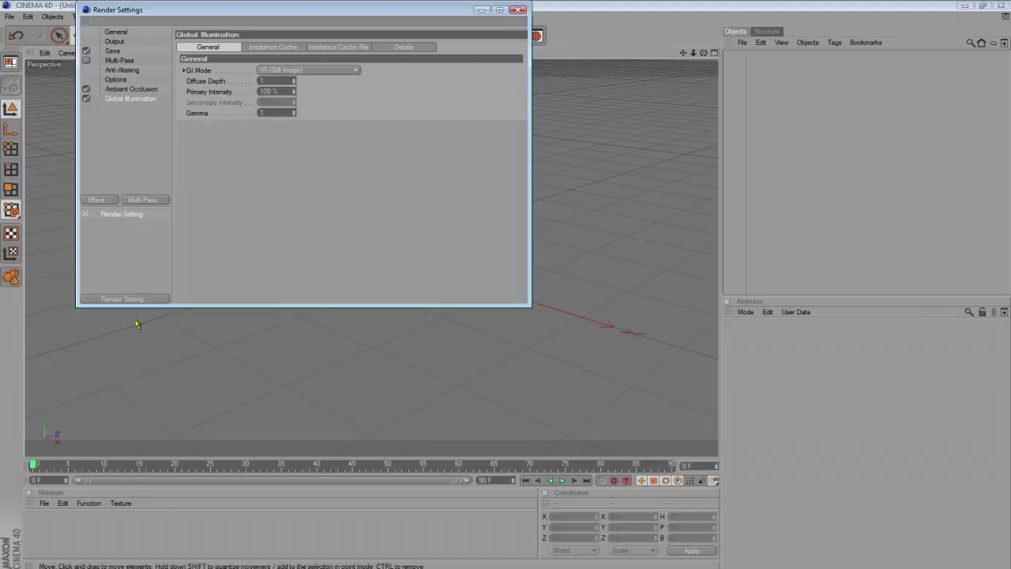
- Set both Stochastic Samples and Record Density to Low in the Global Illumination irradiance cache
{"action": "left_click", "coordinate": [274, 48]}
{"action": "left_click", "coordinate": [287, 69]}
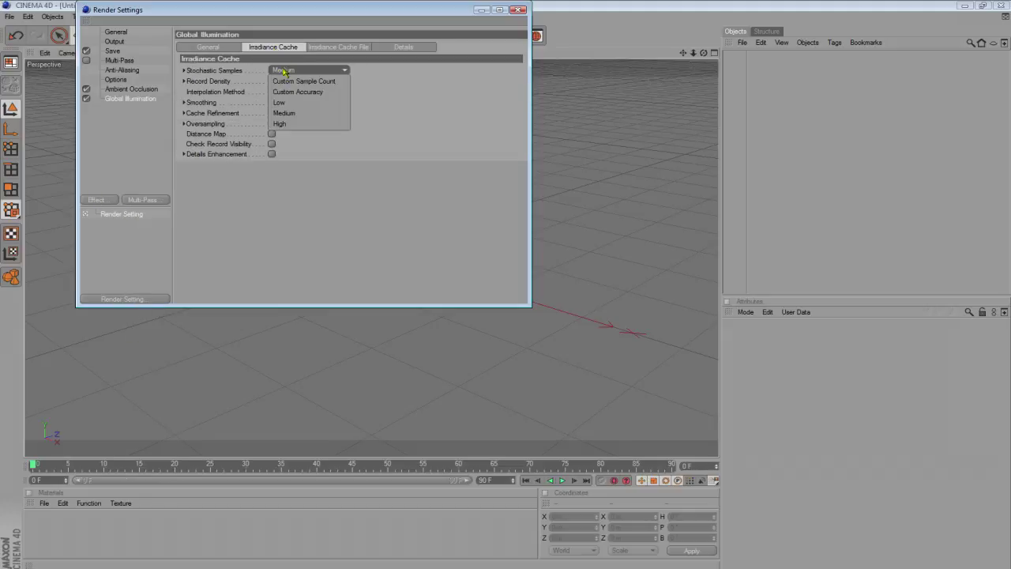
{"action": "left_click", "coordinate": [285, 101]}
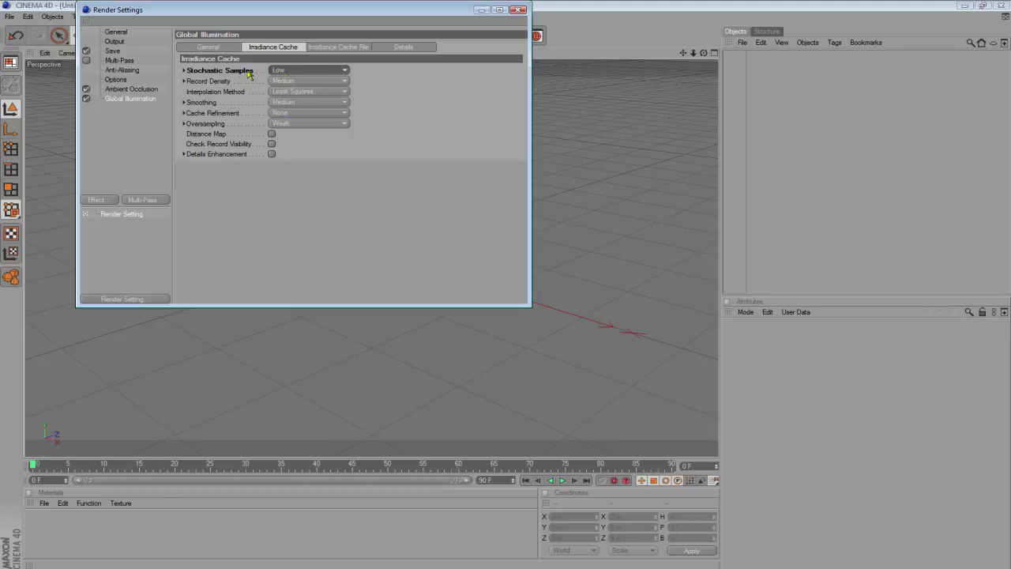
{"action": "left_click", "coordinate": [289, 81]}
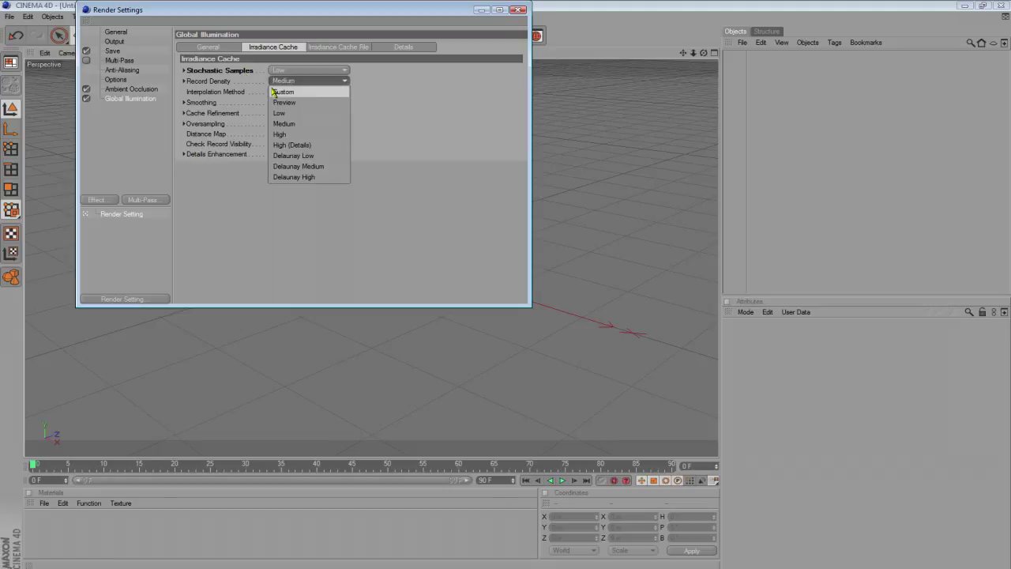
{"action": "left_click", "coordinate": [279, 113]}
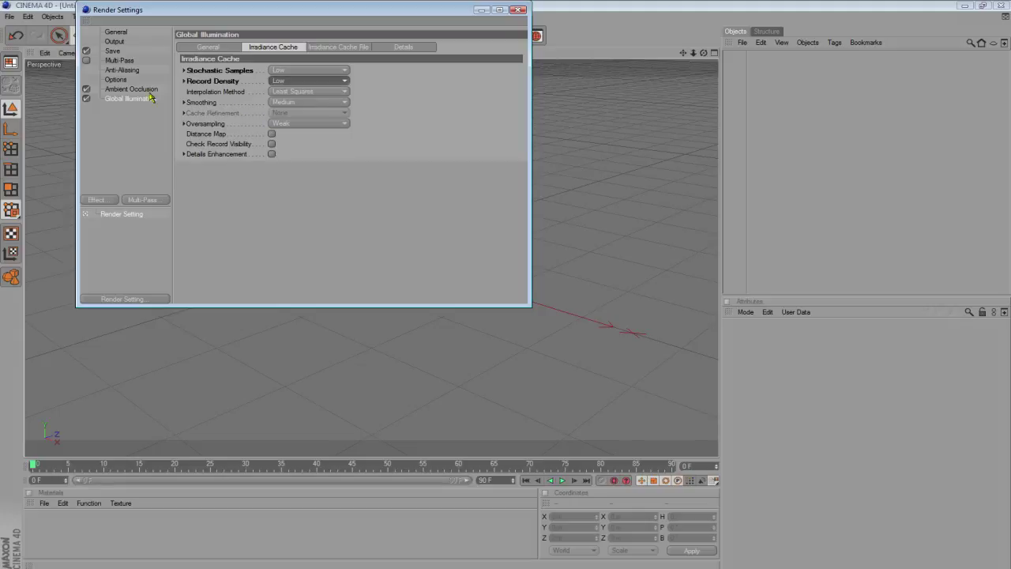
- Review the render settings for Ambient Occlusion, Options, Anti-Aliasing, Multi-Pass, Output, General and Save
{"action": "left_click", "coordinate": [142, 91]}
{"action": "left_click", "coordinate": [116, 80]}
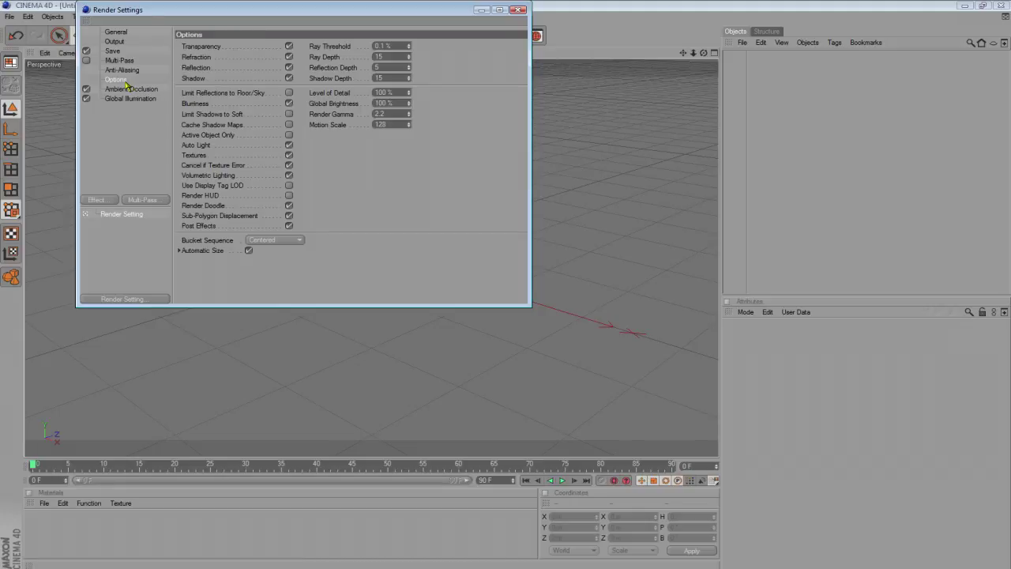
{"action": "left_click", "coordinate": [122, 70]}
{"action": "left_click", "coordinate": [119, 61]}
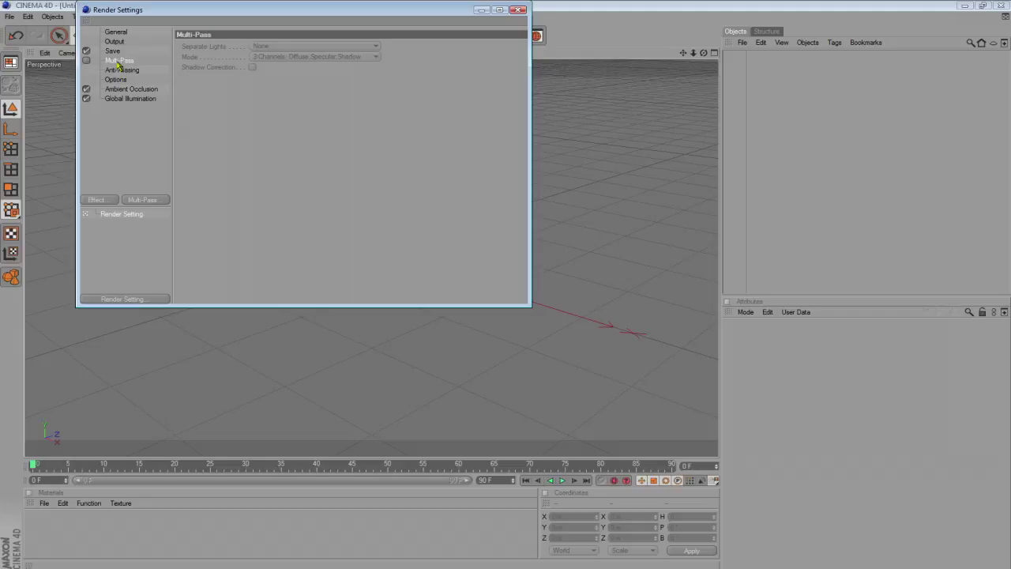
{"action": "left_click", "coordinate": [113, 51]}
{"action": "left_click", "coordinate": [115, 42]}
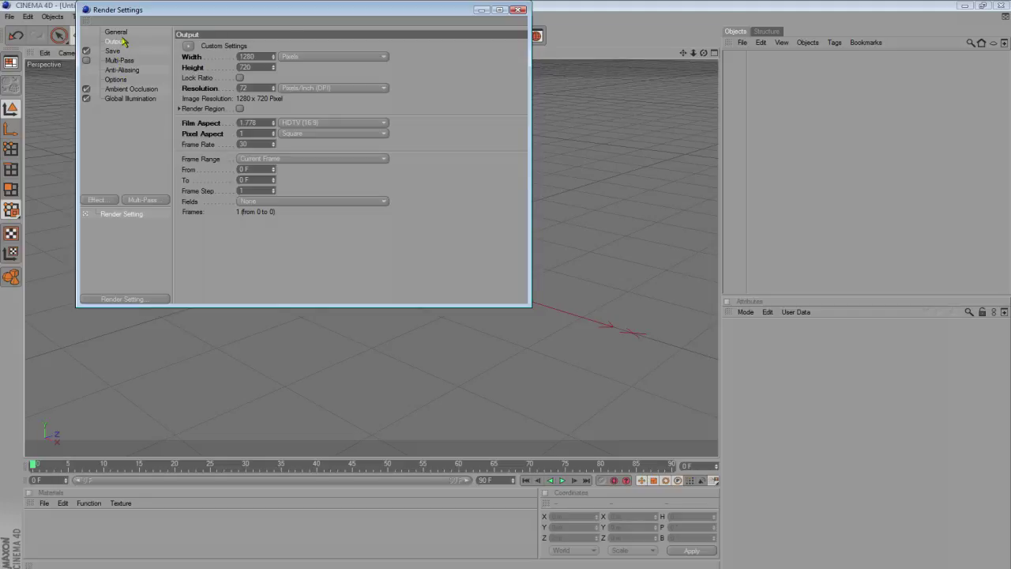
{"action": "left_click", "coordinate": [129, 33]}
{"action": "left_click", "coordinate": [117, 51]}
{"action": "left_click", "coordinate": [115, 42]}
{"action": "left_click", "coordinate": [111, 52]}
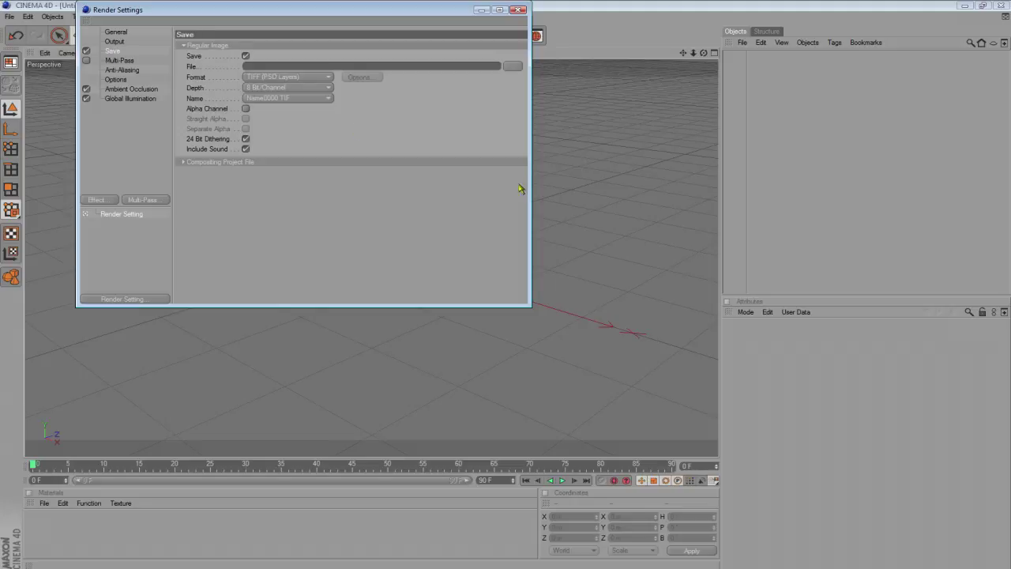
{"action": "left_click_drag", "start_coordinate": [335, 10], "coordinate": [824, 292]}
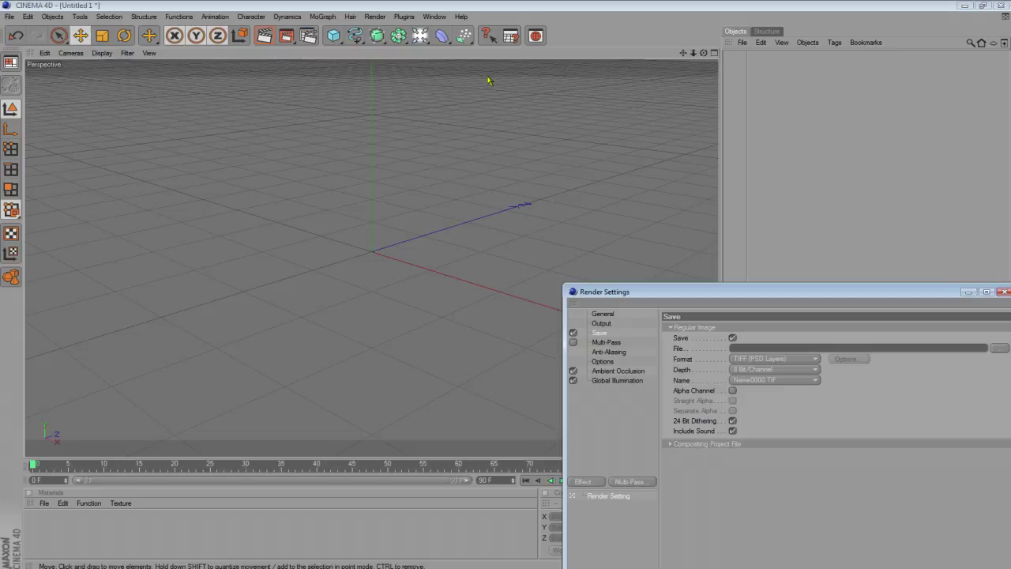
{"action": "left_click_drag", "start_coordinate": [722, 296], "coordinate": [462, 125]}
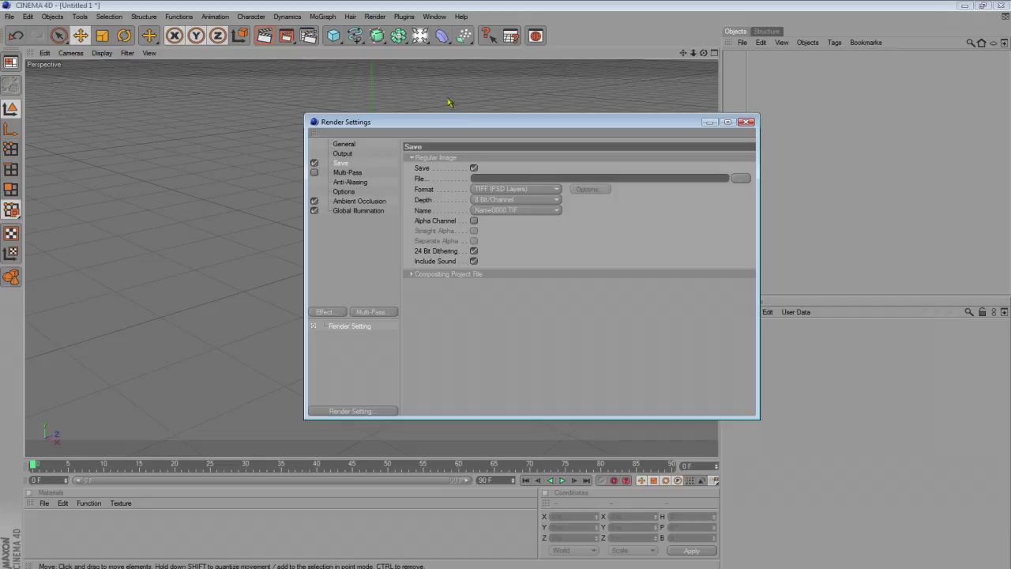
{"action": "left_click", "coordinate": [474, 221]}
{"action": "left_click", "coordinate": [474, 222]}
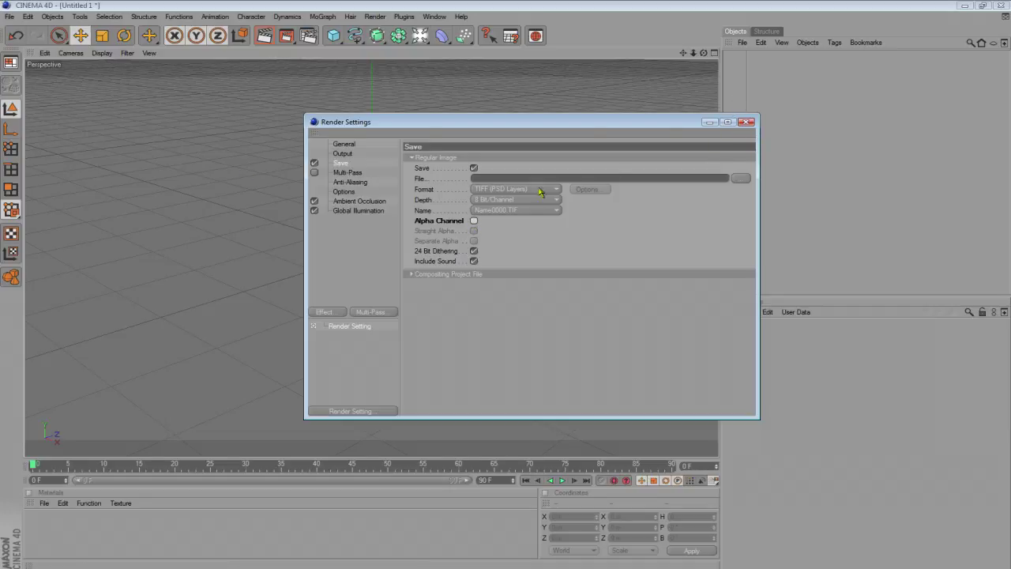
- Close the render settings and add a MoGraph Text object that reads "HazzDawgzz"
{"action": "left_click", "coordinate": [746, 122]}
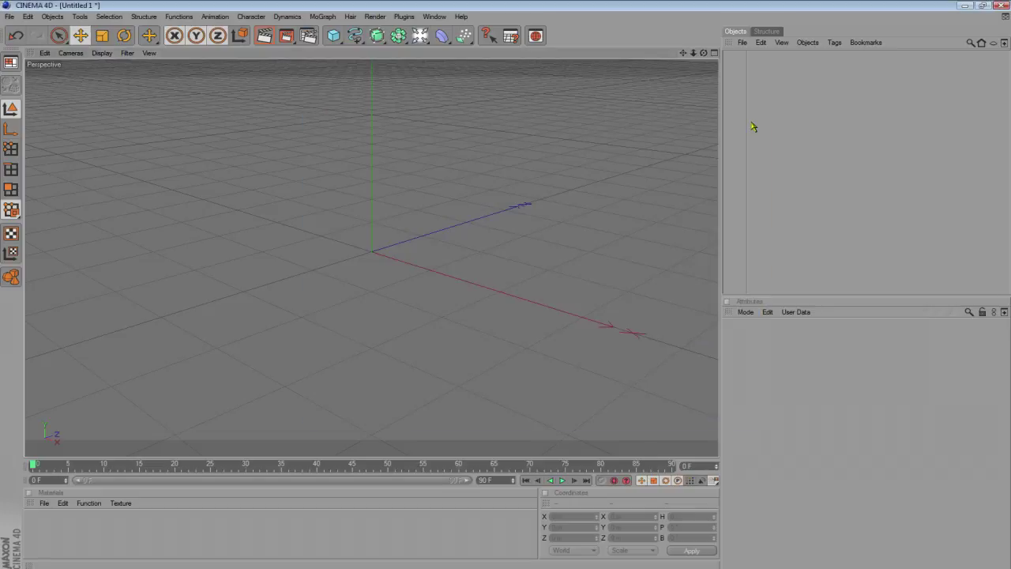
{"action": "left_click", "coordinate": [315, 17]}
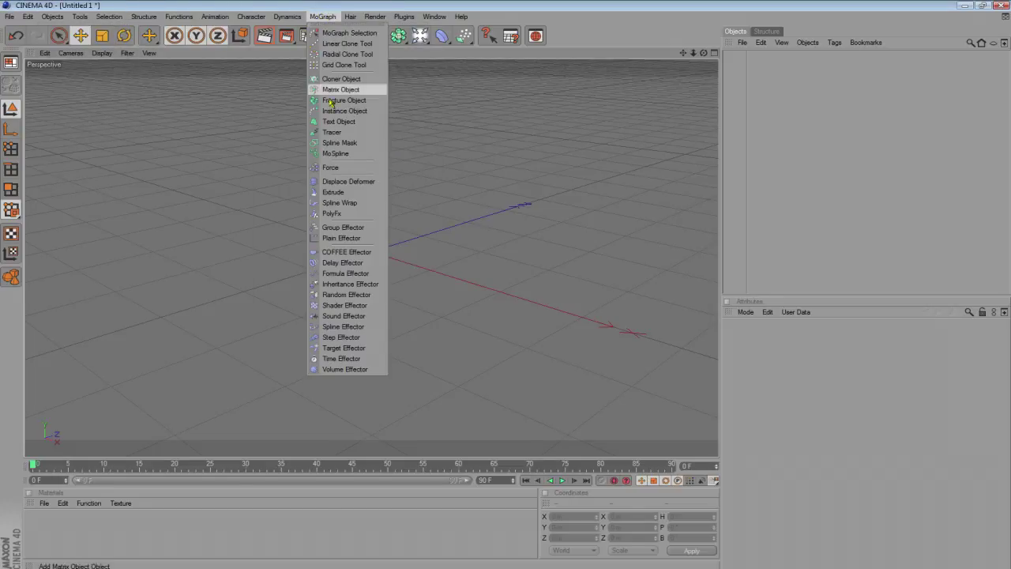
{"action": "left_click", "coordinate": [338, 121]}
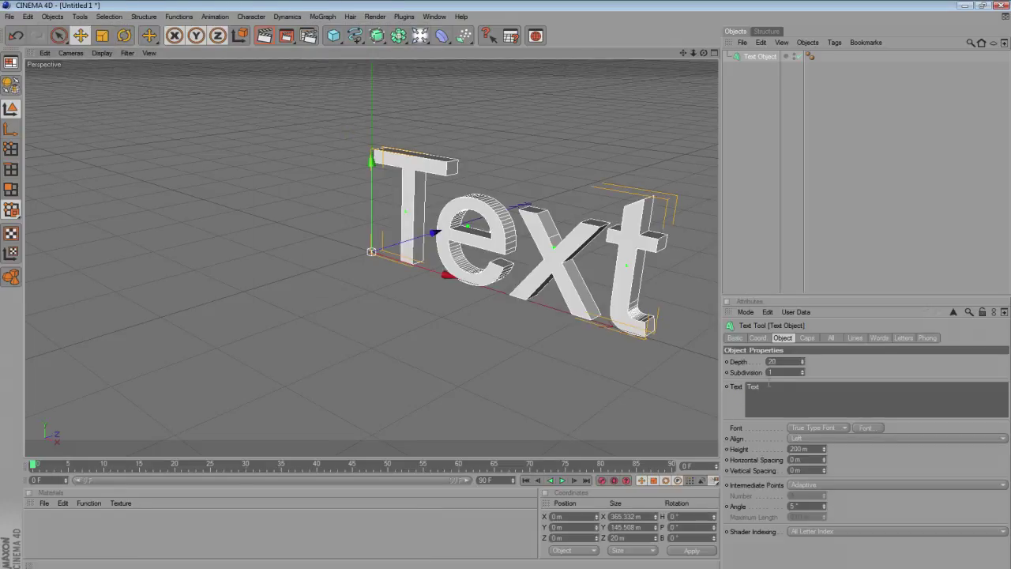
{"action": "double_click", "coordinate": [753, 387]}
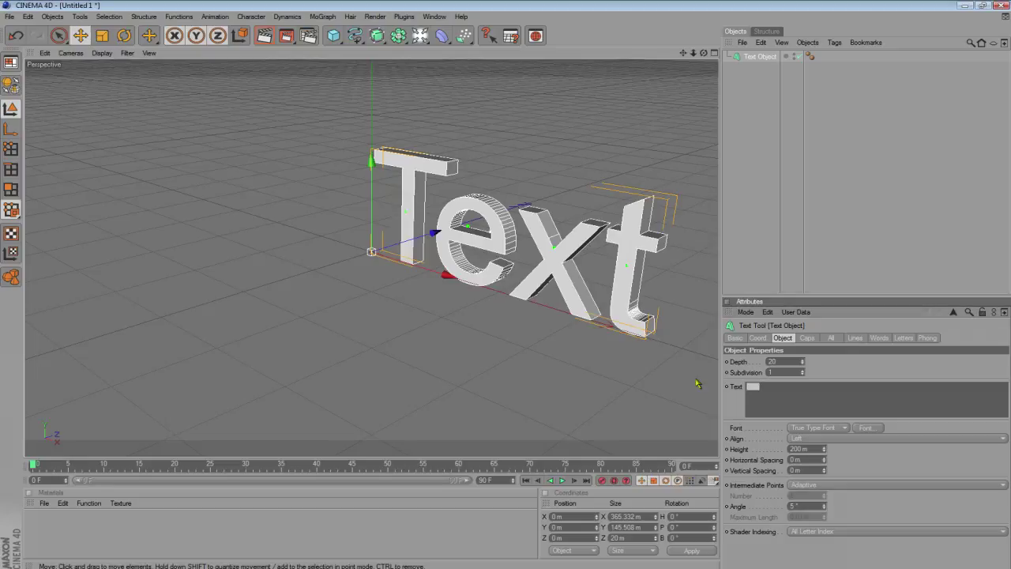
{"action": "type", "text": "HazzDawgzz"}
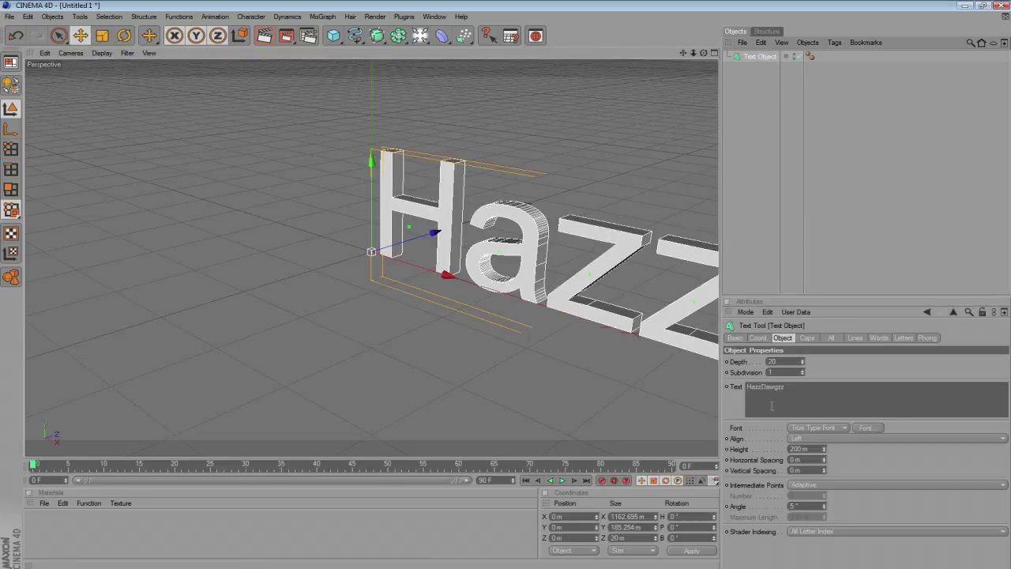
- Change the text object's font to Bebas in the Regular style
{"action": "left_click", "coordinate": [867, 428]}
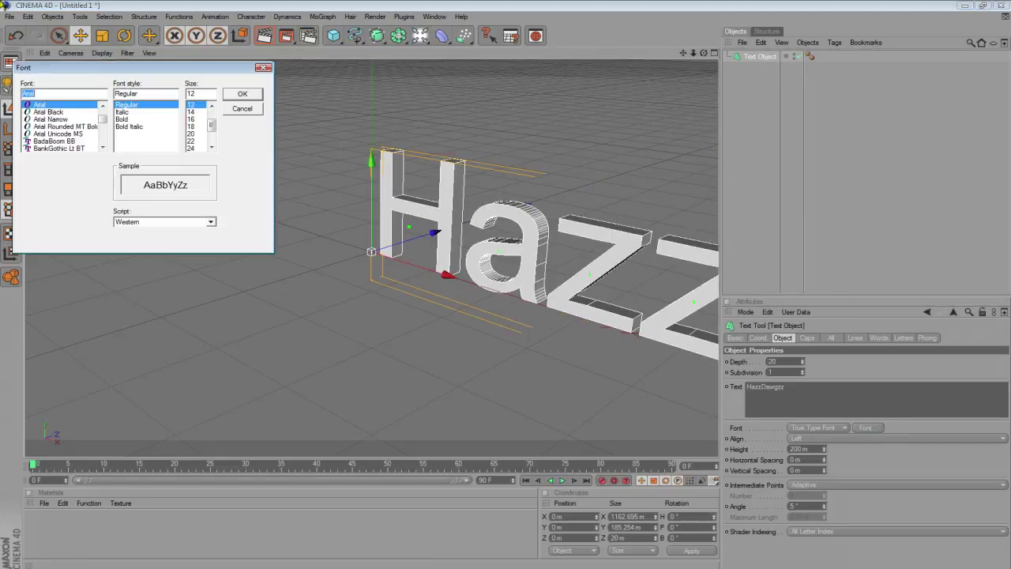
{"action": "type", "text": "bebas"}
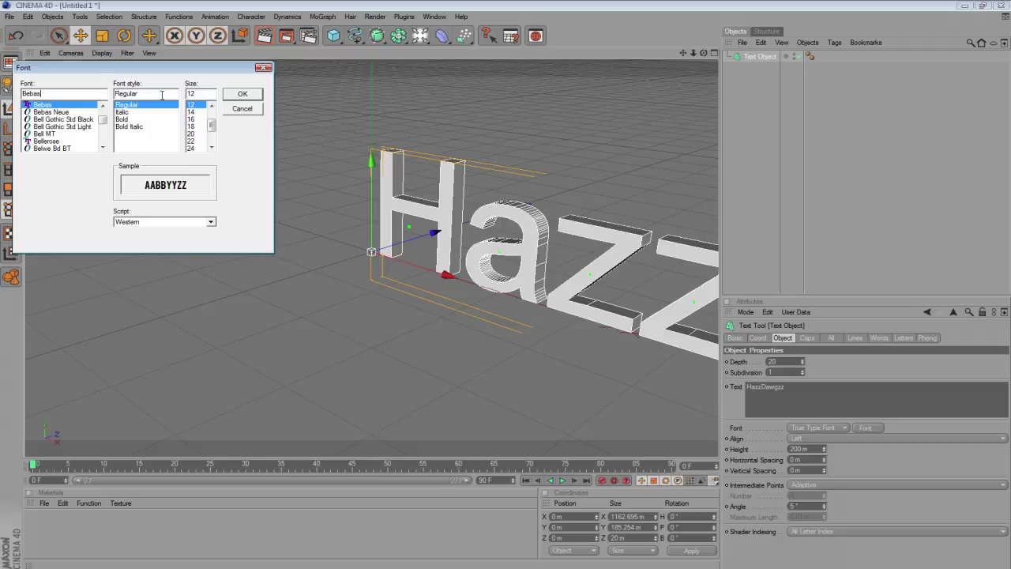
{"action": "left_click", "coordinate": [241, 93]}
- Set the extrusion depth of the text object to 70
{"action": "left_click_drag", "start_coordinate": [385, 140], "coordinate": [501, 170], "text": "alt"}
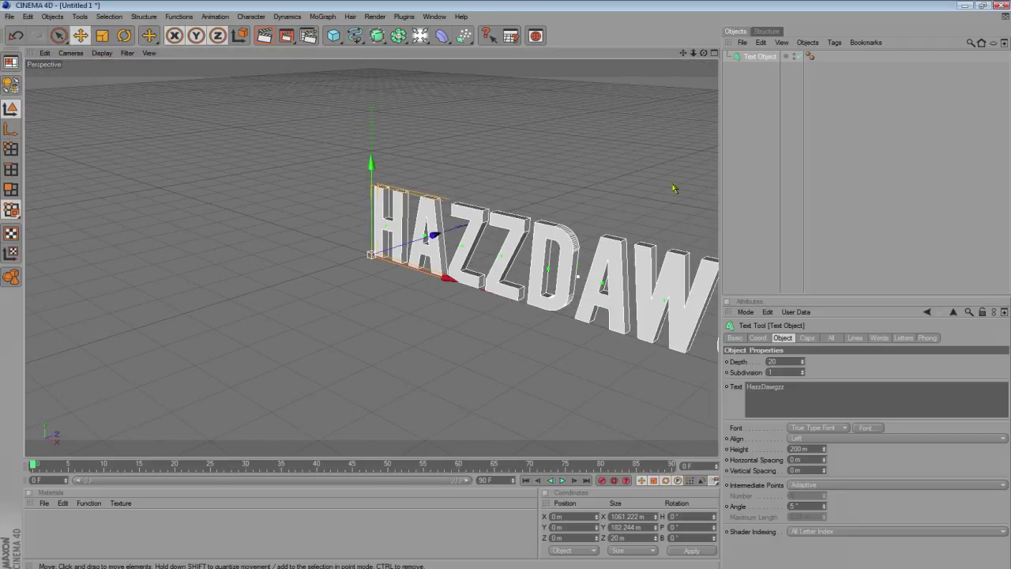
{"action": "middle_click_drag", "start_coordinate": [674, 188], "coordinate": [482, 185], "text": "alt"}
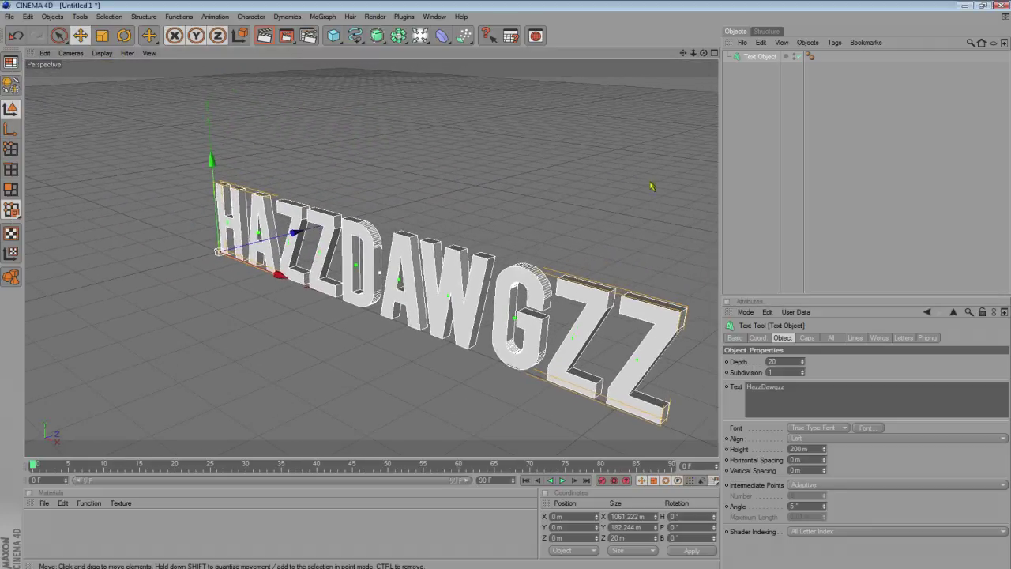
{"action": "left_click_drag", "start_coordinate": [653, 186], "coordinate": [660, 215], "text": "alt"}
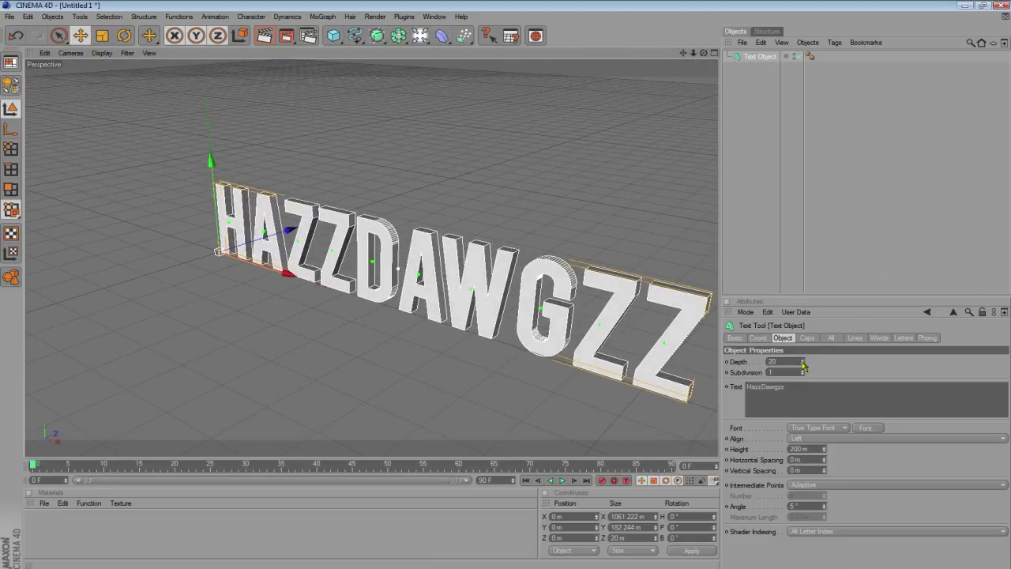
{"action": "left_click_drag", "start_coordinate": [803, 364], "coordinate": [804, 324]}
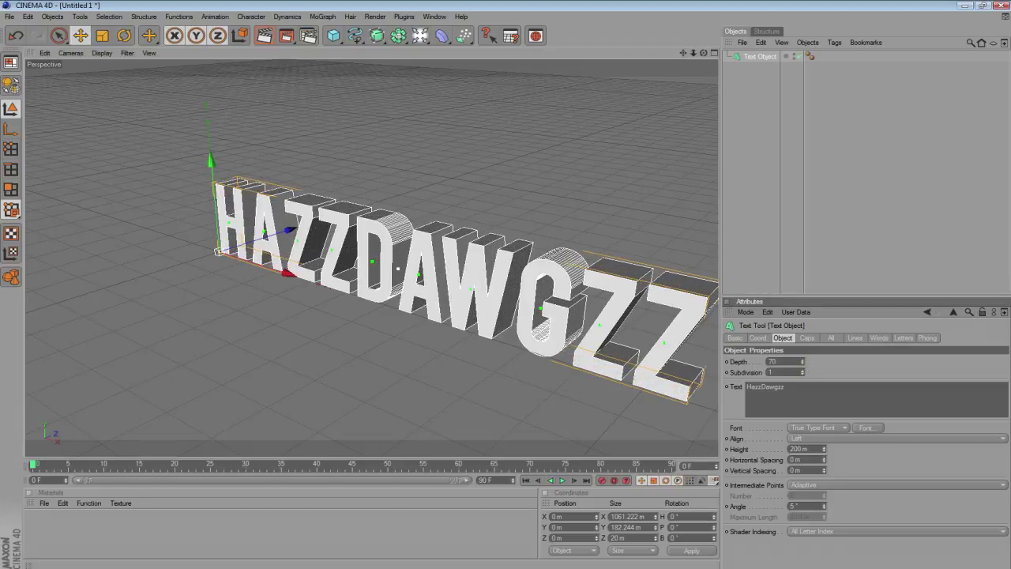
- Set both the Start and End caps of the text object to Fillet Cap
{"action": "left_click_drag", "start_coordinate": [596, 176], "coordinate": [521, 148], "text": "alt"}
{"action": "left_click_drag", "start_coordinate": [189, 232], "coordinate": [595, 174], "text": "alt"}
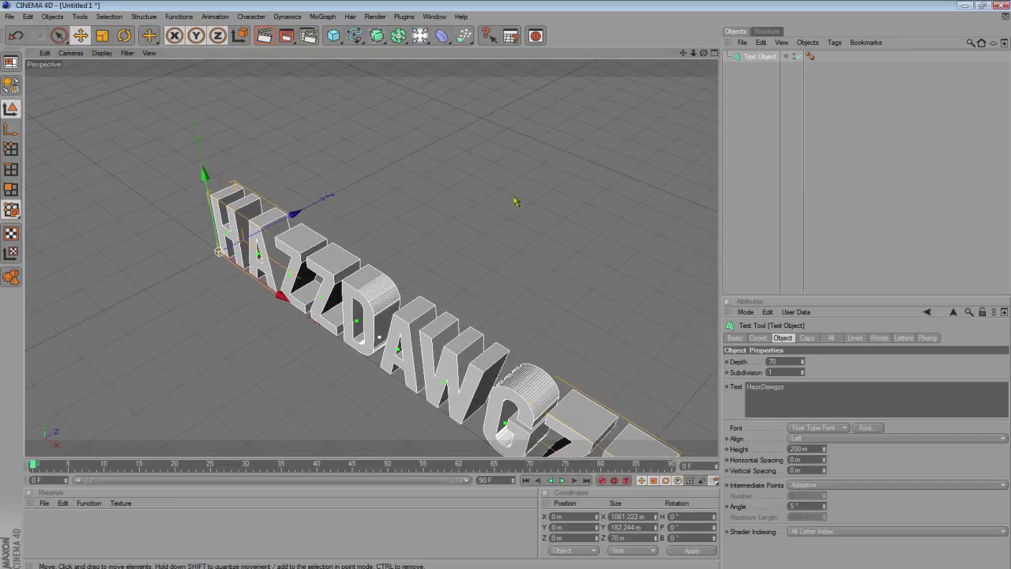
{"action": "left_click_drag", "start_coordinate": [545, 241], "coordinate": [520, 224], "text": "alt"}
{"action": "scroll", "coordinate": [530, 197], "scroll_direction": "up", "scroll_amount": 4}
{"action": "middle_click_drag", "start_coordinate": [502, 142], "coordinate": [483, 254], "text": "alt"}
{"action": "left_click", "coordinate": [807, 337]}
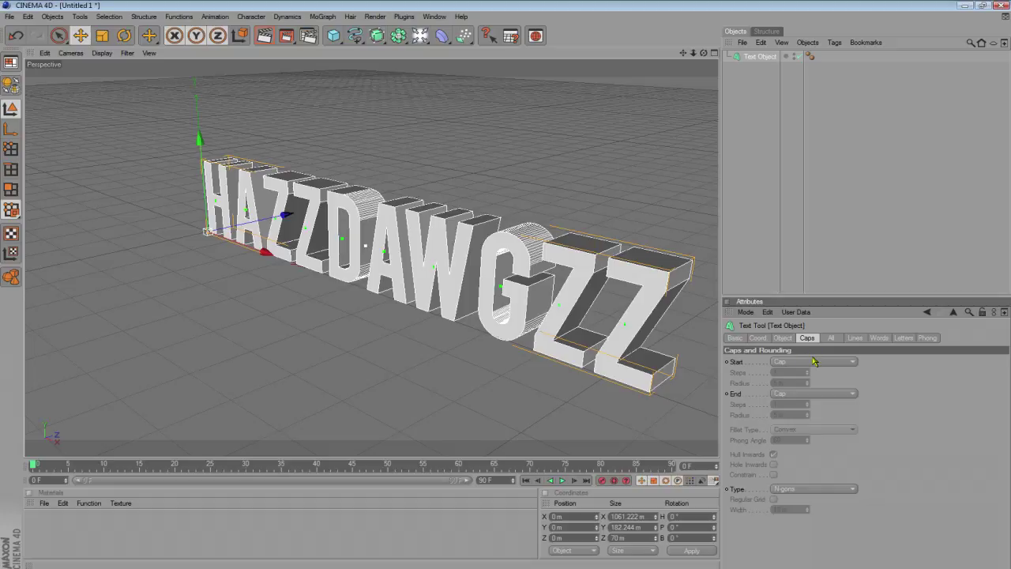
{"action": "left_click", "coordinate": [814, 361]}
{"action": "left_click", "coordinate": [821, 404]}
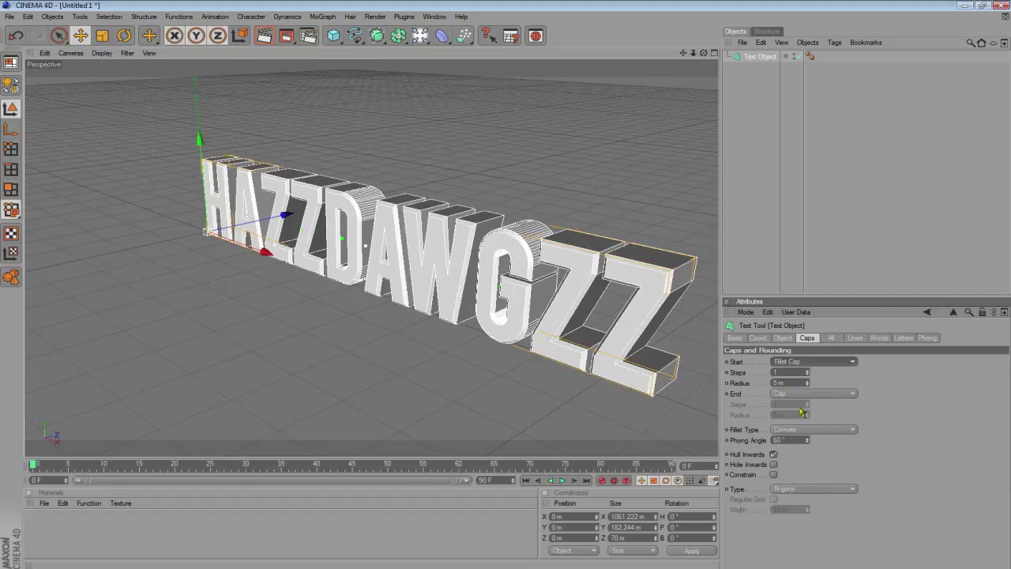
{"action": "left_click", "coordinate": [799, 393]}
{"action": "left_click", "coordinate": [796, 438]}
- Compare the letters' front edges by switching the Start cap to a plain Cap and back to Fillet Cap
{"action": "scroll", "coordinate": [650, 357], "scroll_direction": "up", "scroll_amount": 6}
{"action": "scroll", "coordinate": [344, 330], "scroll_direction": "up", "scroll_amount": 2}
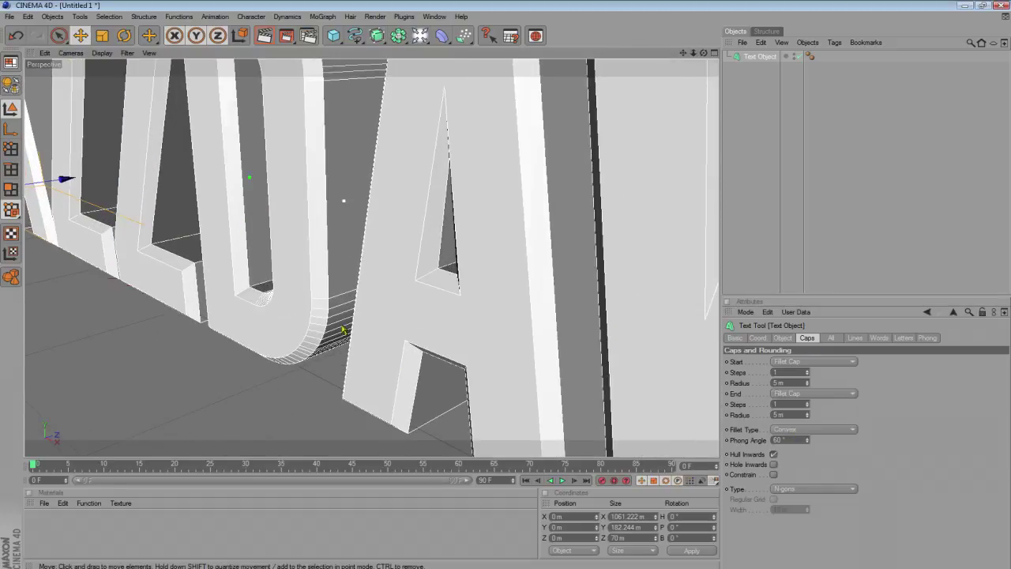
{"action": "right_click_drag", "start_coordinate": [344, 330], "coordinate": [311, 347], "text": "alt"}
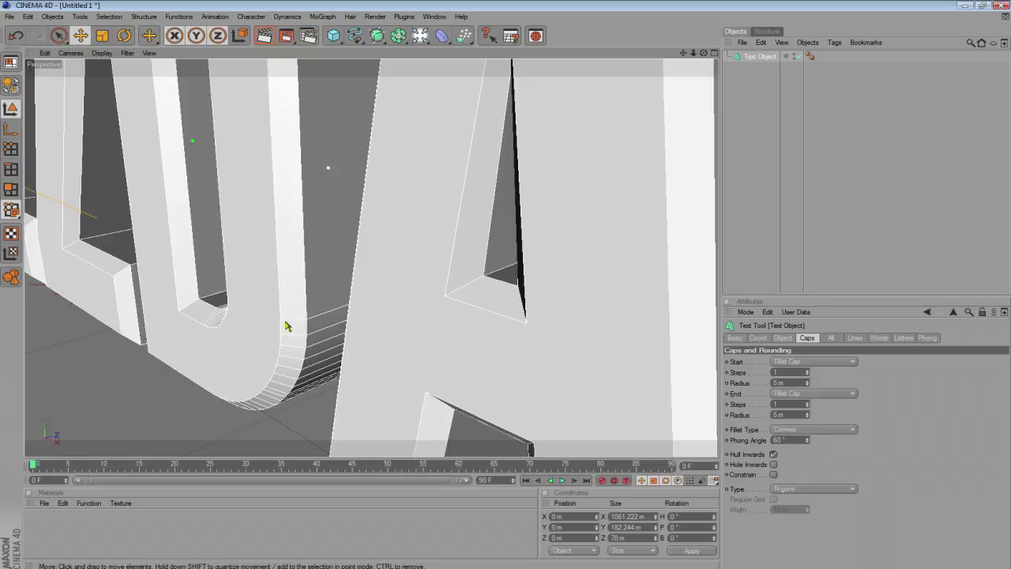
{"action": "left_click", "coordinate": [813, 361]}
{"action": "left_click", "coordinate": [790, 374]}
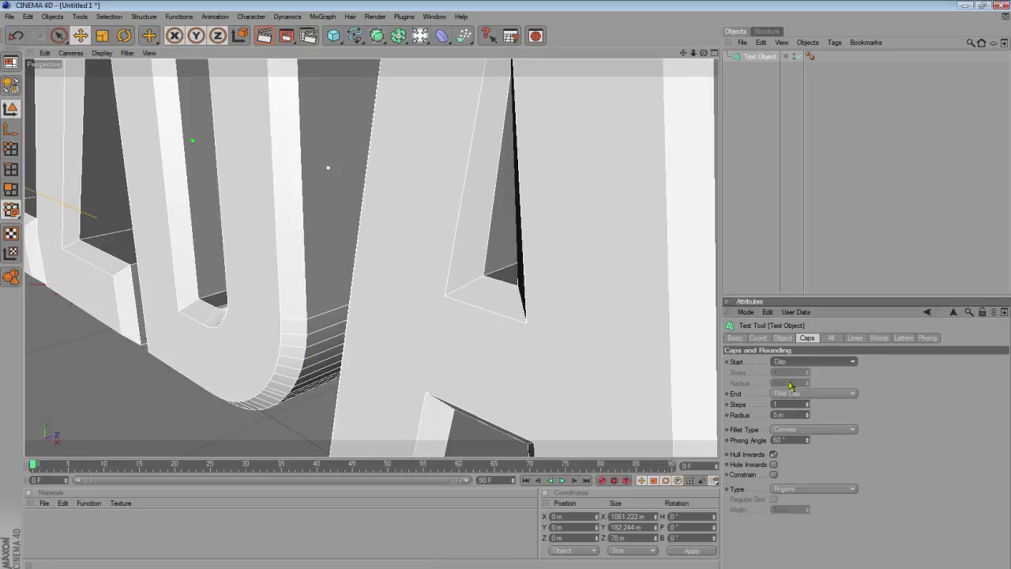
{"action": "left_click", "coordinate": [784, 364]}
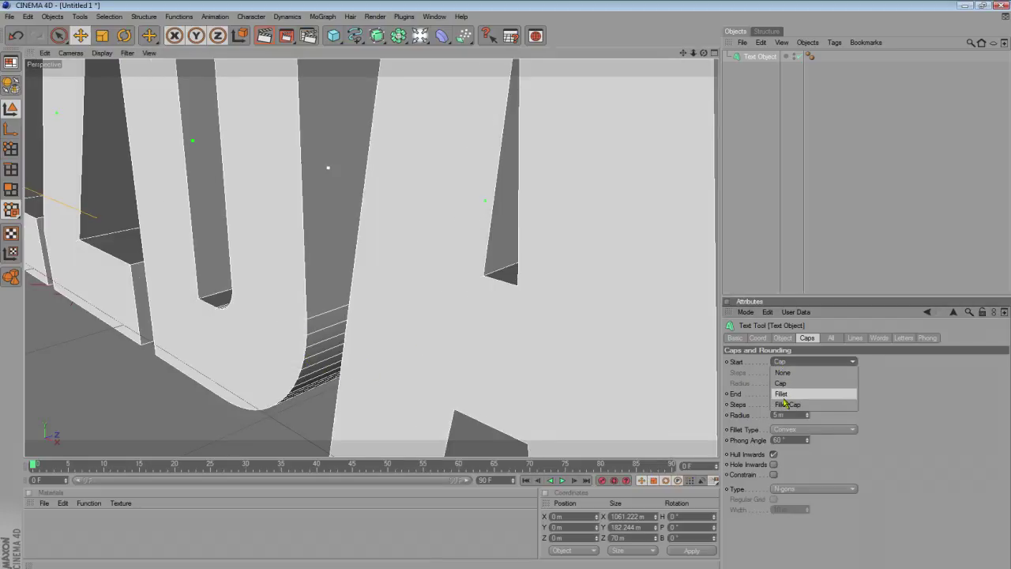
{"action": "left_click", "coordinate": [788, 404]}
{"action": "scroll", "coordinate": [340, 243], "scroll_direction": "down", "scroll_amount": 12}
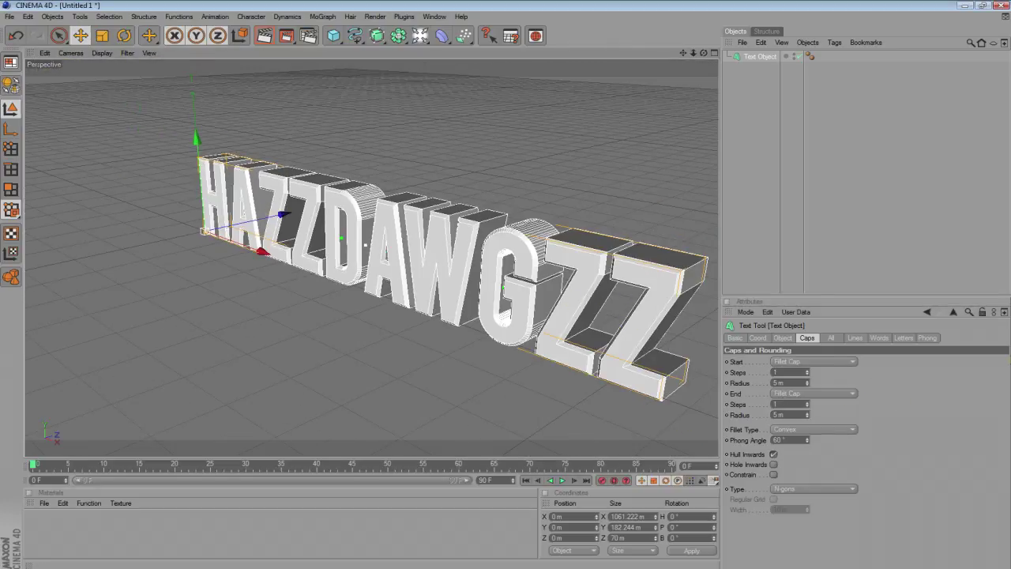
- Try a smaller Start fillet radius, such as 4 m, and restore it to 5 m
{"action": "left_click", "coordinate": [807, 385]}
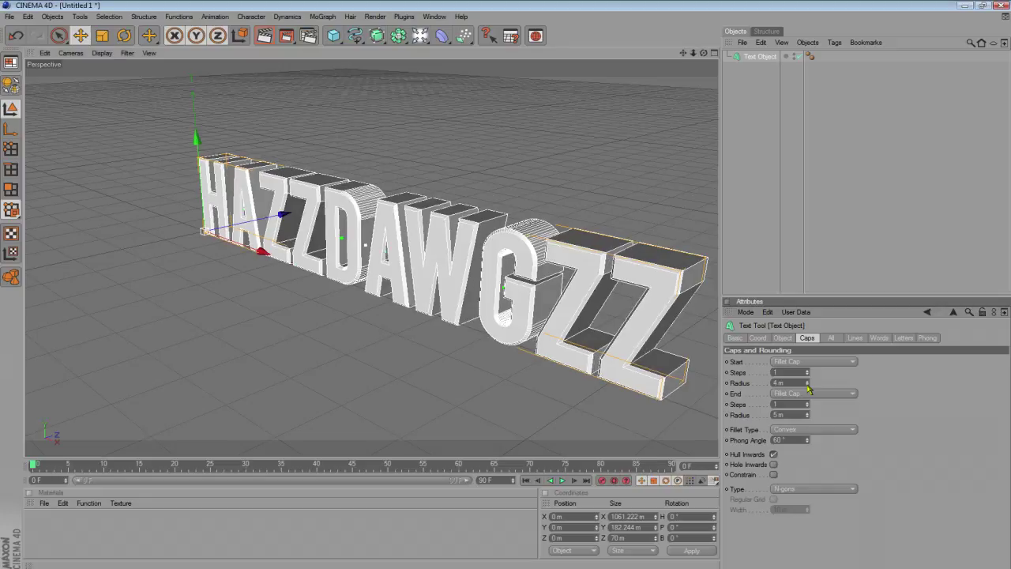
{"action": "left_click", "coordinate": [808, 386]}
{"action": "left_click", "coordinate": [807, 381]}
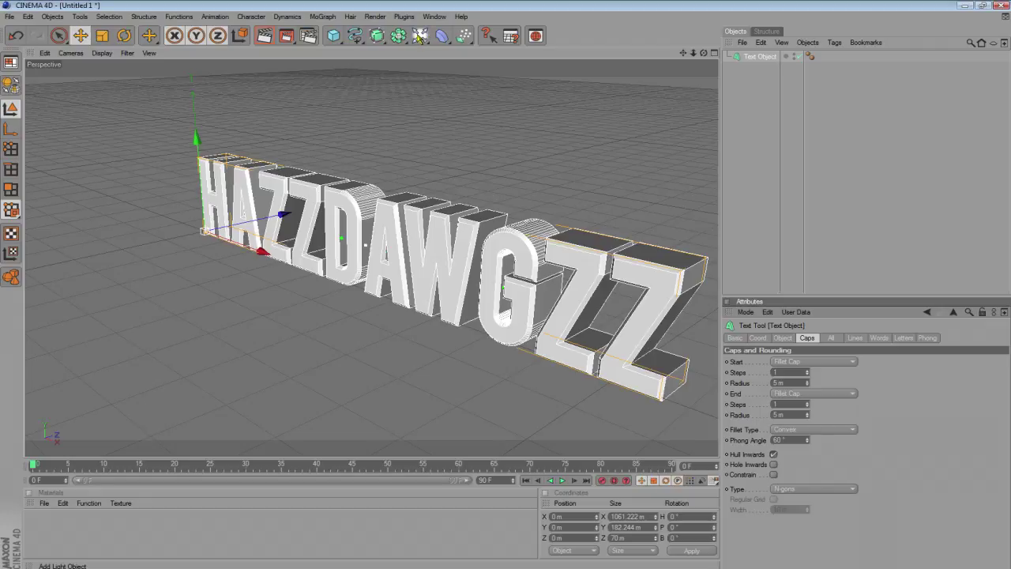
- Add a light and move it in front of the text to about X 530 m, Y 153 m, Z -434 m
{"action": "left_click", "coordinate": [442, 36]}
{"action": "left_click_drag", "start_coordinate": [281, 215], "coordinate": [243, 269]}
{"action": "left_click_drag", "start_coordinate": [137, 278], "coordinate": [302, 363]}
{"action": "left_click_drag", "start_coordinate": [314, 309], "coordinate": [225, 335]}
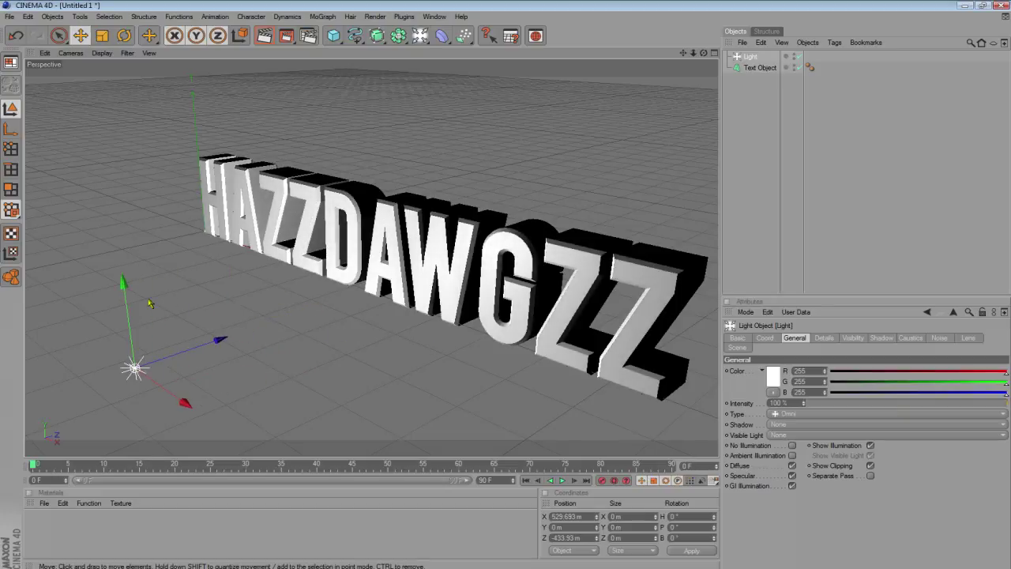
{"action": "left_click_drag", "start_coordinate": [122, 282], "coordinate": [106, 182]}
- Render a preview of the lit text in the perspective view, and select the text object again
{"action": "scroll", "coordinate": [266, 350], "scroll_direction": "down", "scroll_amount": 4}
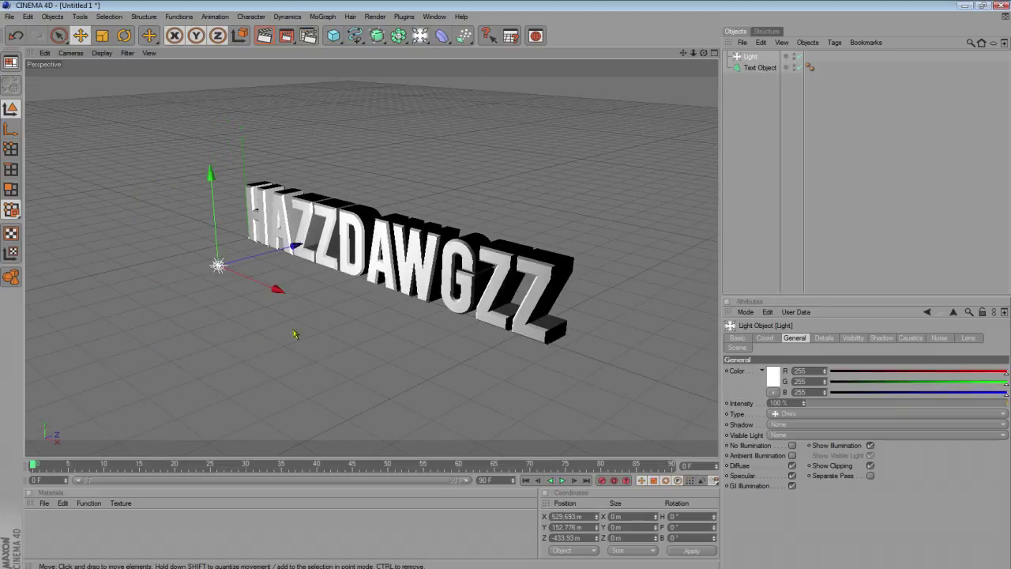
{"action": "left_click_drag", "start_coordinate": [466, 150], "coordinate": [494, 150], "text": "alt"}
{"action": "scroll", "coordinate": [467, 151], "scroll_direction": "up", "scroll_amount": 4}
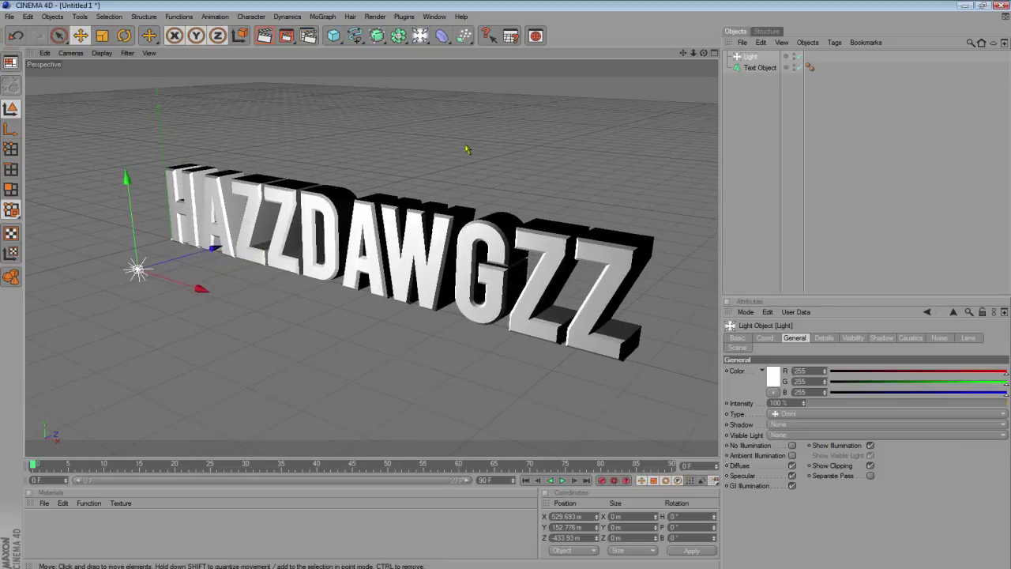
{"action": "middle_click_drag", "start_coordinate": [429, 152], "coordinate": [476, 158], "text": "alt"}
{"action": "left_click", "coordinate": [259, 40]}
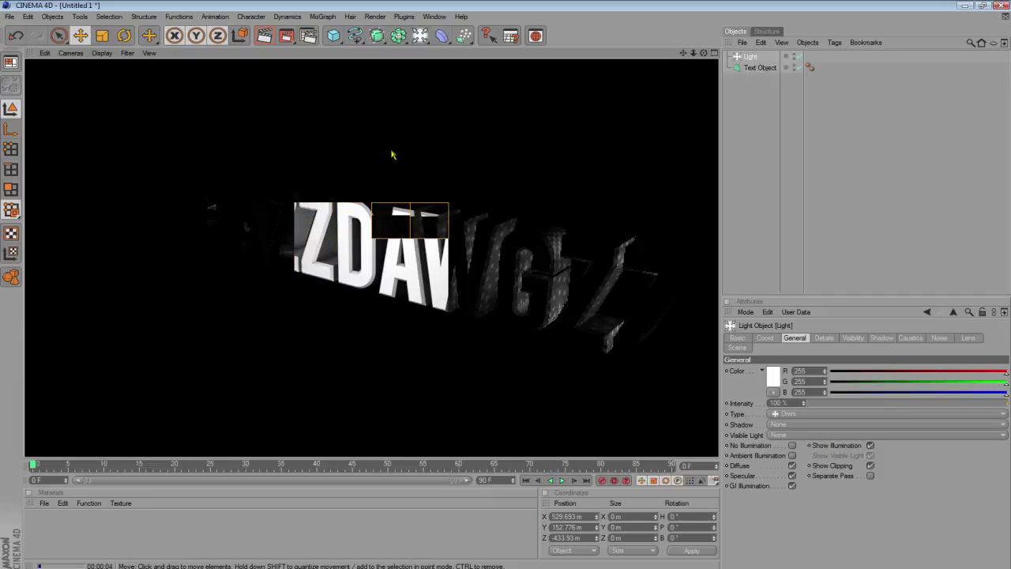
{"action": "left_click", "coordinate": [266, 208]}
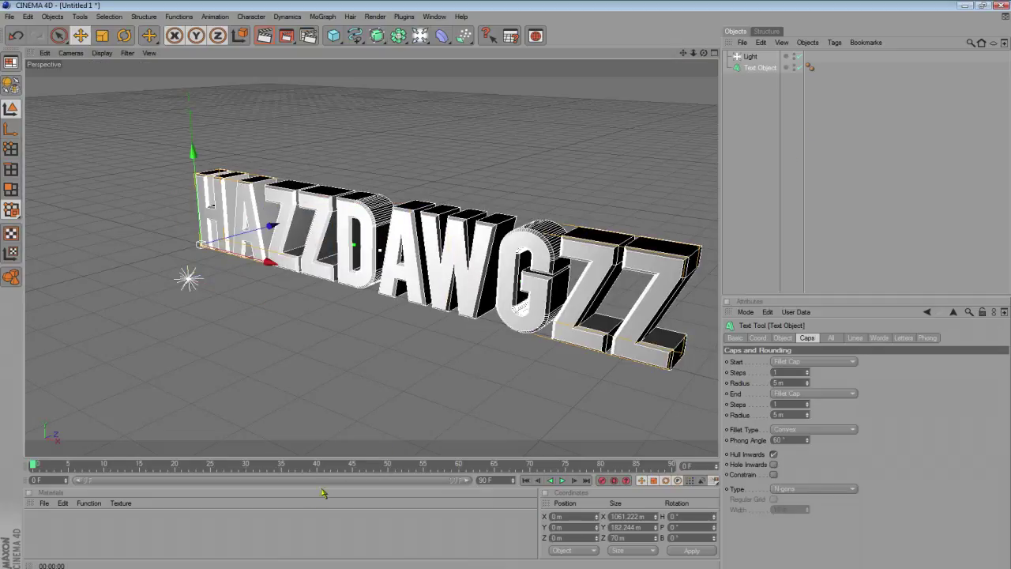
- Switch to the Textures folder in Windows Explorer and bring the metal_large_scra... image into Cinema 4D as a material
{"action": "left_click", "coordinate": [255, 566]}
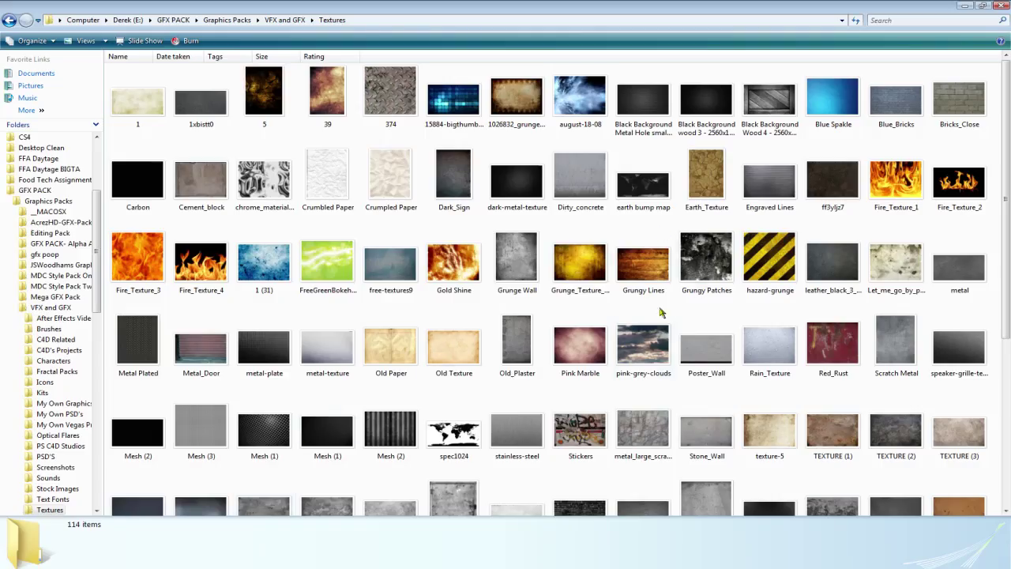
{"action": "left_click_drag", "start_coordinate": [645, 421], "coordinate": [169, 558]}
{"action": "left_click", "coordinate": [567, 331]}
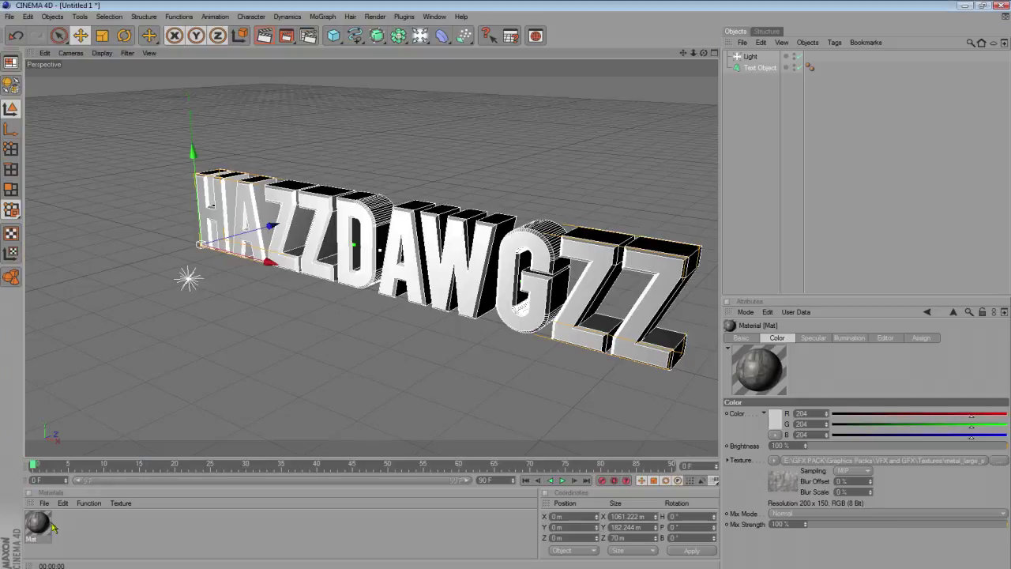
{"action": "left_click", "coordinate": [323, 535]}
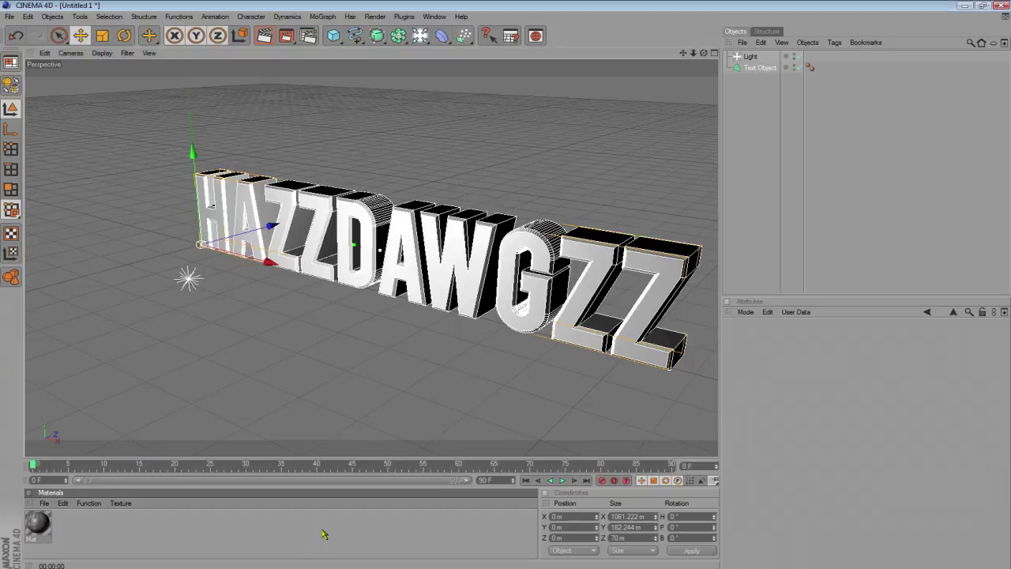
- Apply the metal material to the HazzDawgzz text object
{"action": "left_click", "coordinate": [39, 523]}
{"action": "left_click_drag", "start_coordinate": [33, 532], "coordinate": [358, 276]}
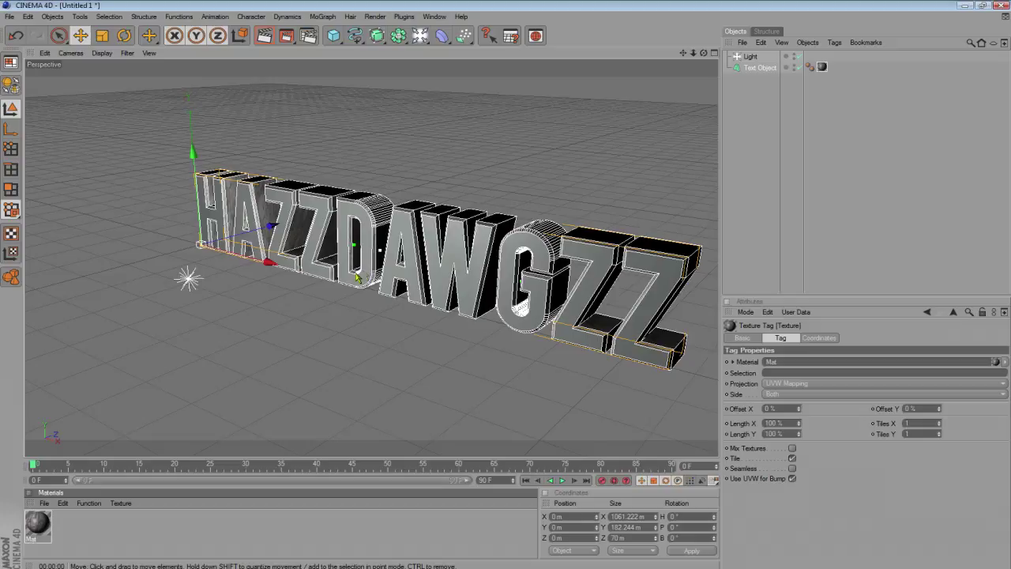
{"action": "left_click", "coordinate": [338, 322]}
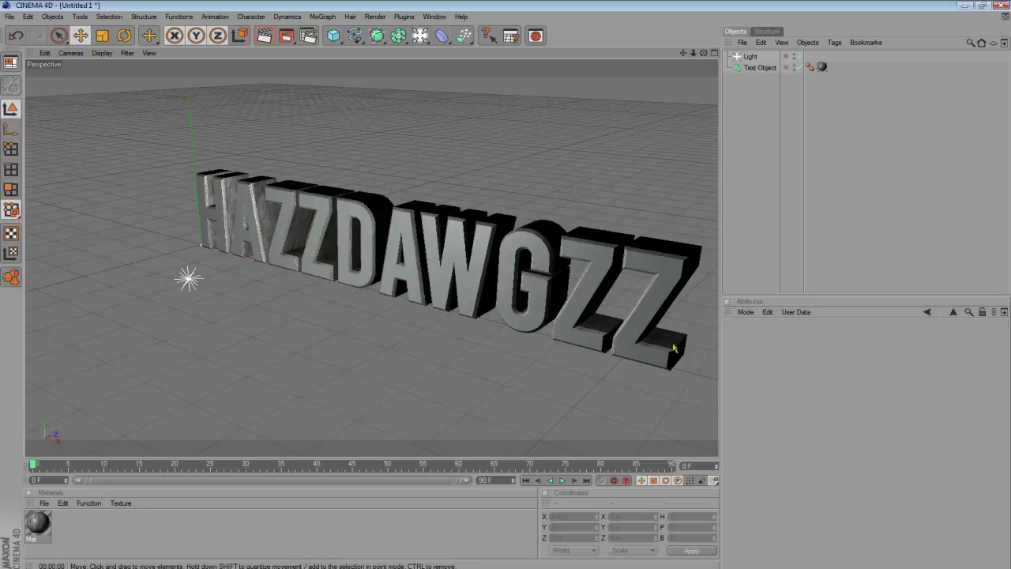
- Set the text's texture projection to Flat and restrict the metal material to the letters' front faces
{"action": "left_click", "coordinate": [822, 68]}
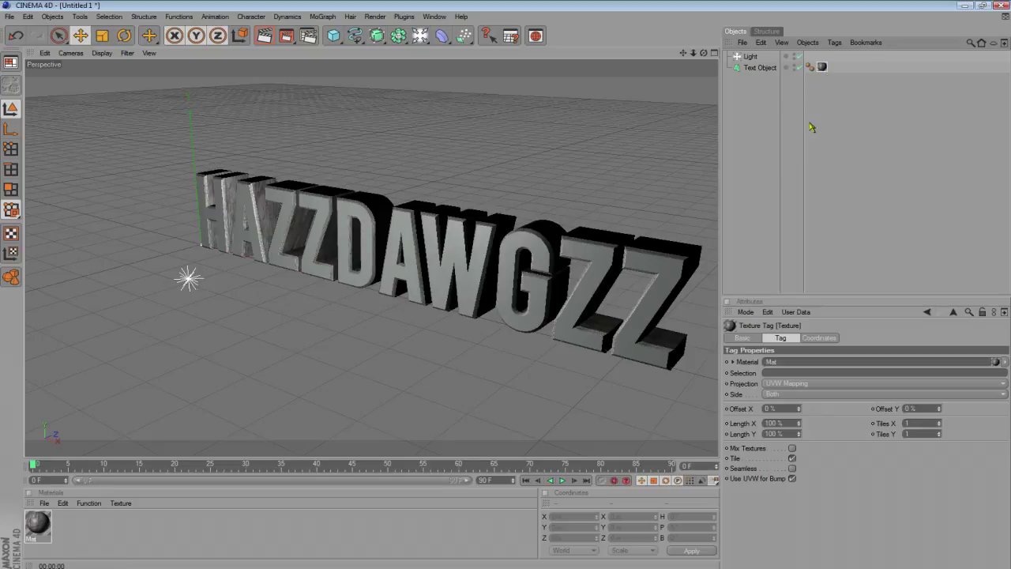
{"action": "left_click", "coordinate": [773, 386]}
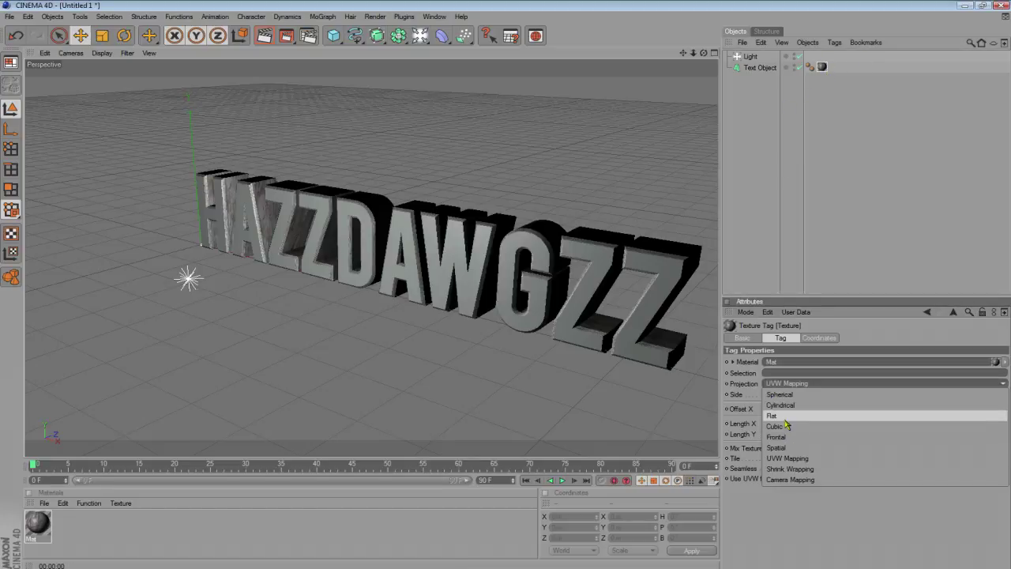
{"action": "left_click", "coordinate": [787, 421]}
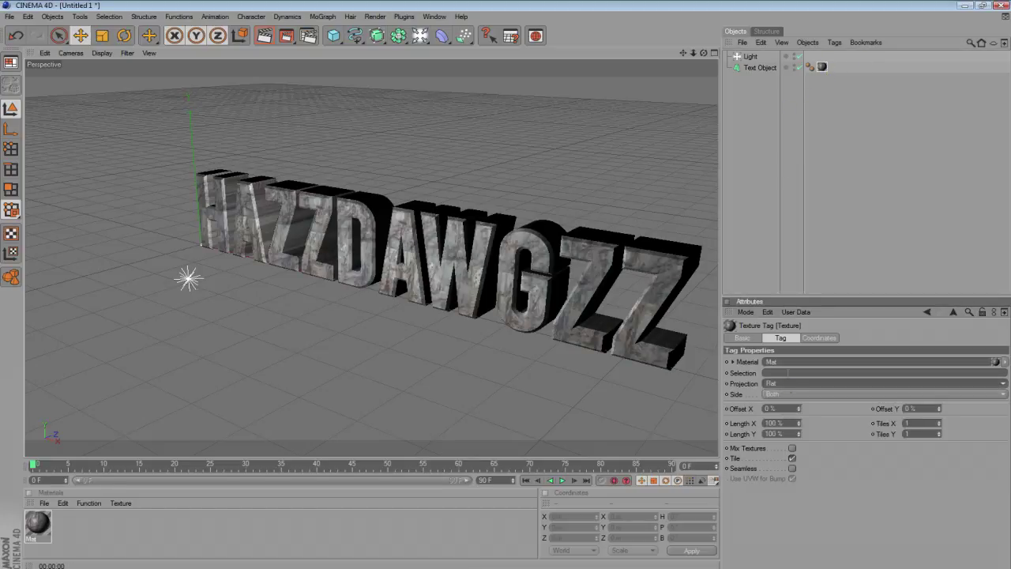
{"action": "left_click", "coordinate": [739, 242]}
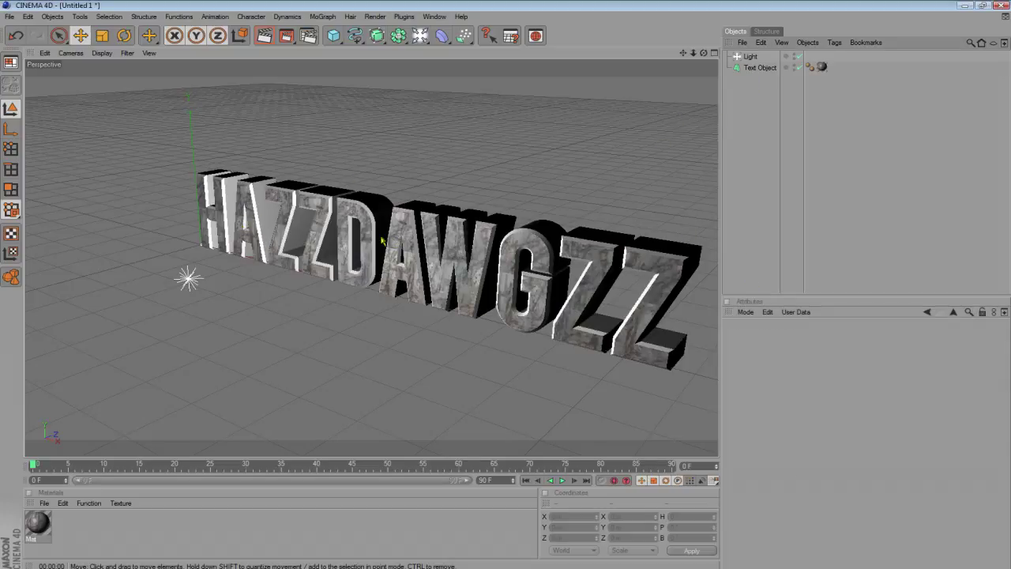
- Duplicate the metal material in the material list
{"action": "left_click", "coordinate": [760, 68]}
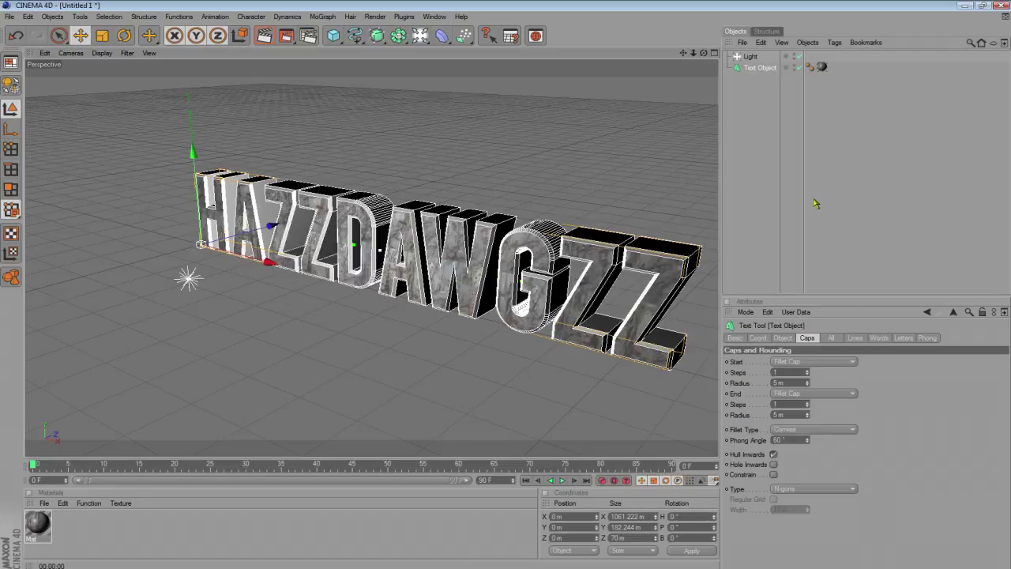
{"action": "left_click", "coordinate": [752, 203]}
{"action": "left_click", "coordinate": [37, 523]}
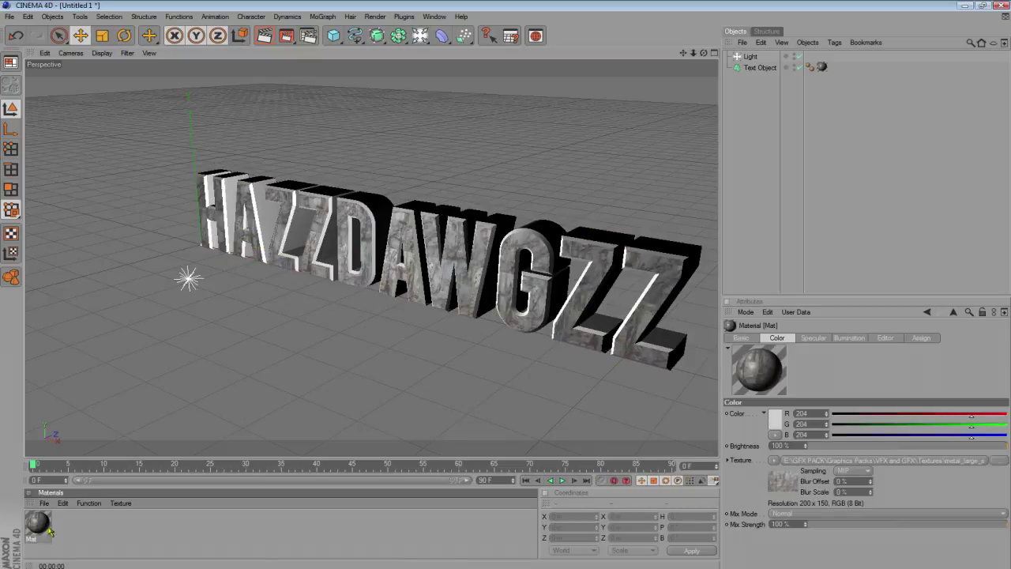
{"action": "left_click_drag", "start_coordinate": [39, 526], "coordinate": [111, 527], "text": "ctrl"}
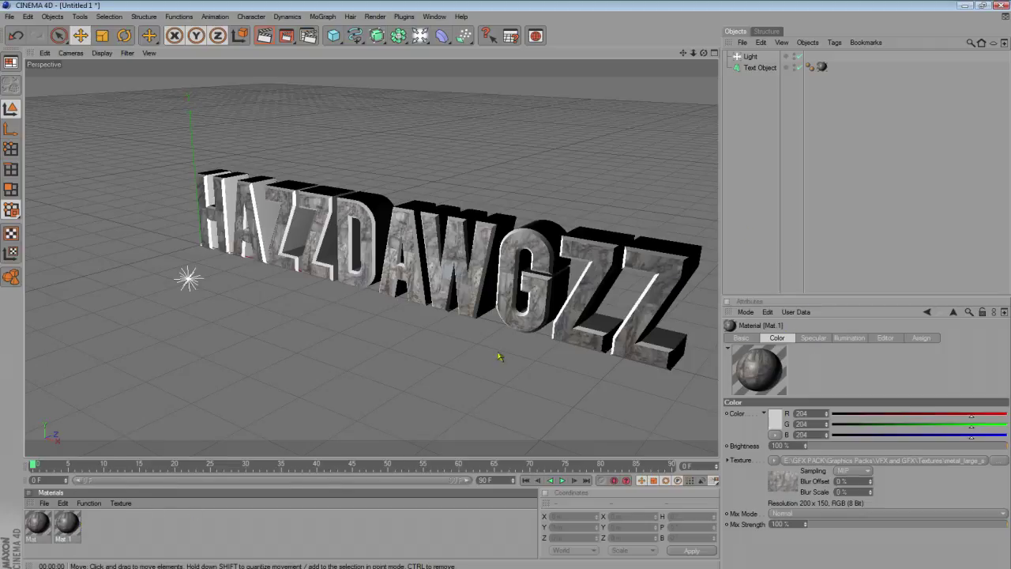
- Apply the duplicated metal material to the text object, change its texture projection, and render a preview
{"action": "left_click_drag", "start_coordinate": [326, 282], "coordinate": [339, 273]}
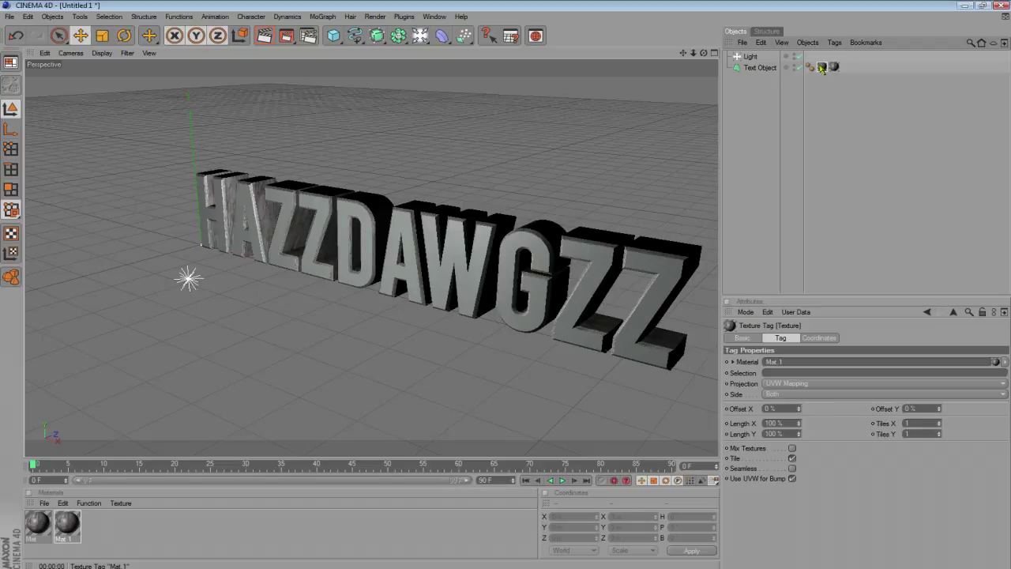
{"action": "left_click", "coordinate": [785, 384]}
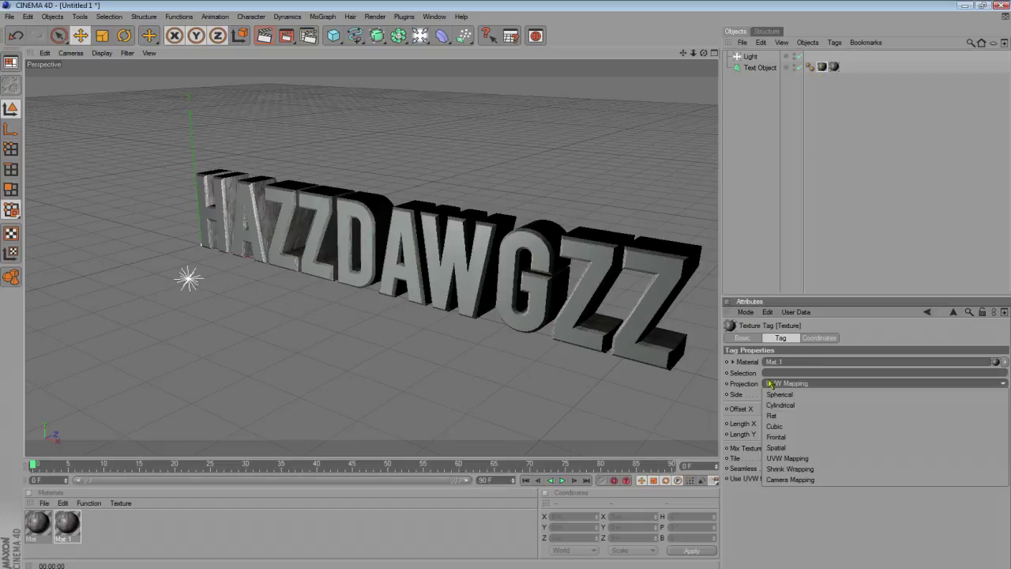
{"action": "left_click", "coordinate": [785, 422]}
{"action": "left_click", "coordinate": [803, 273]}
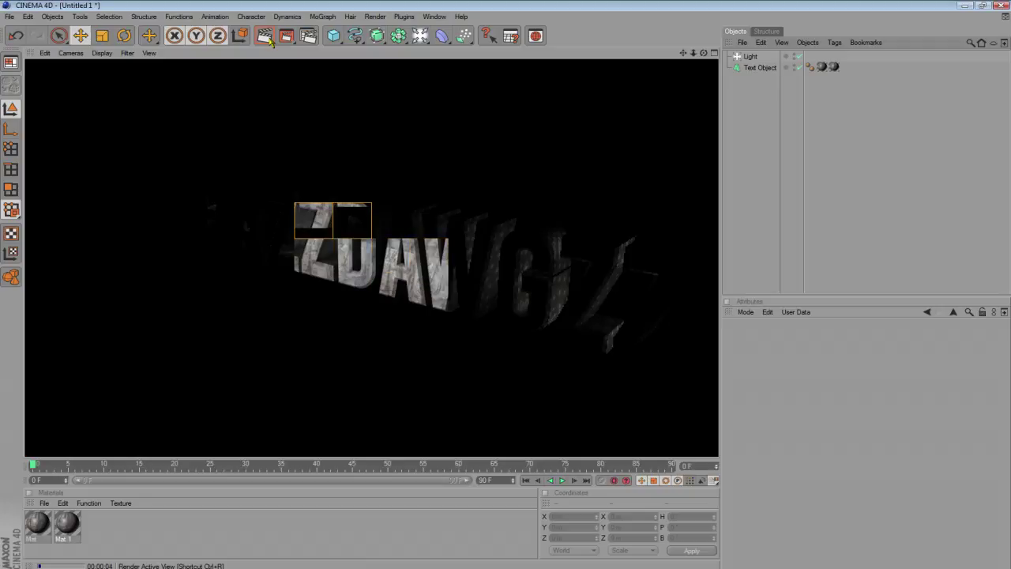
{"action": "left_click", "coordinate": [791, 149]}
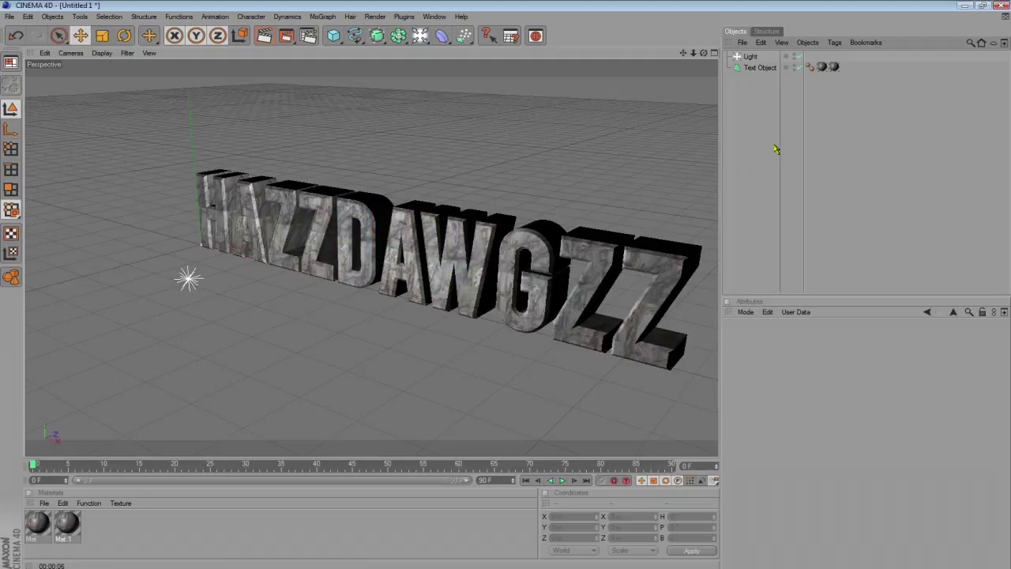
- Create a new material and set its specular width to 75% and specular height to 74%
{"action": "left_click", "coordinate": [44, 503]}
{"action": "left_click", "coordinate": [68, 371]}
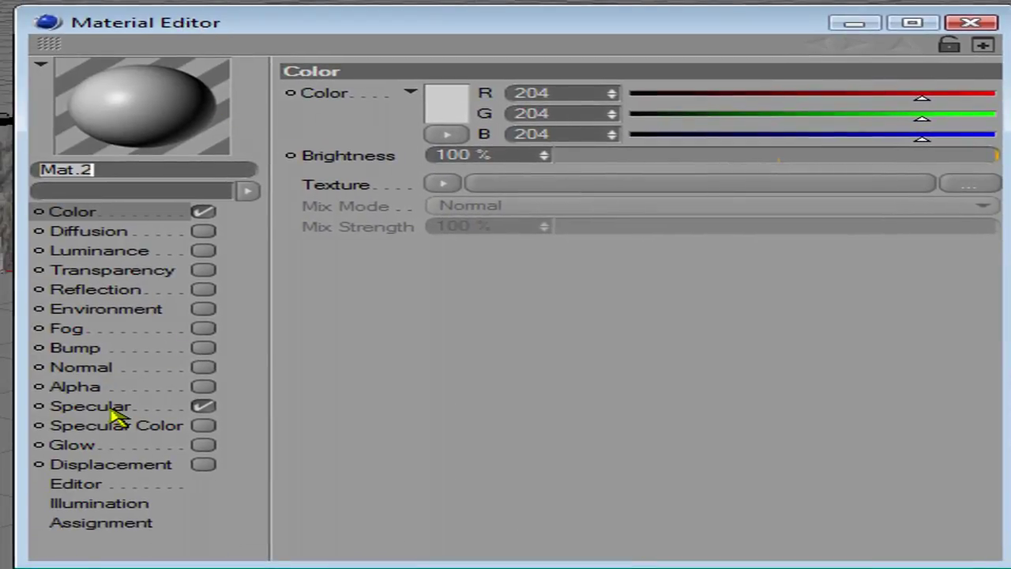
{"action": "left_click", "coordinate": [108, 411]}
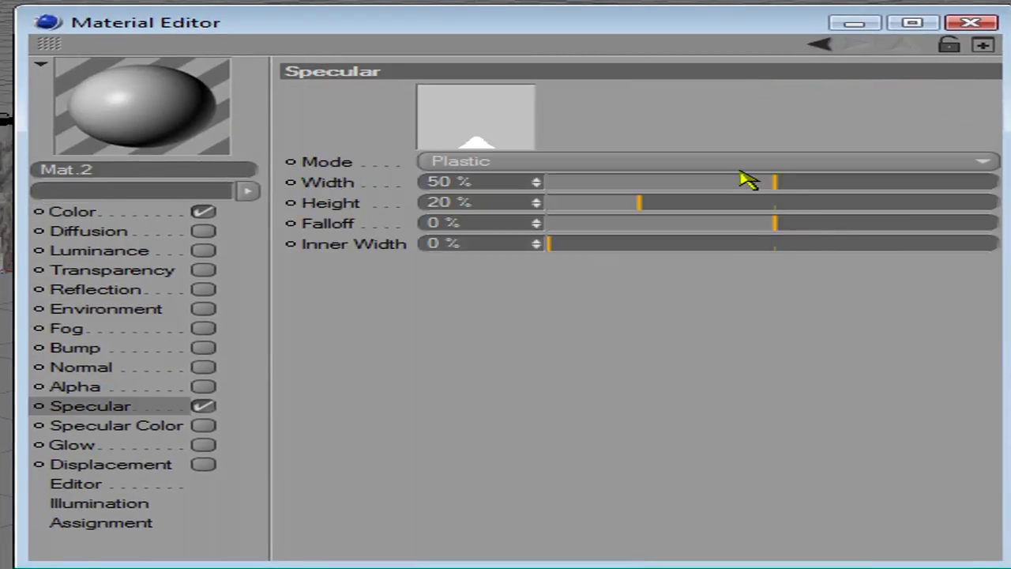
{"action": "left_click_drag", "start_coordinate": [774, 182], "coordinate": [890, 185]}
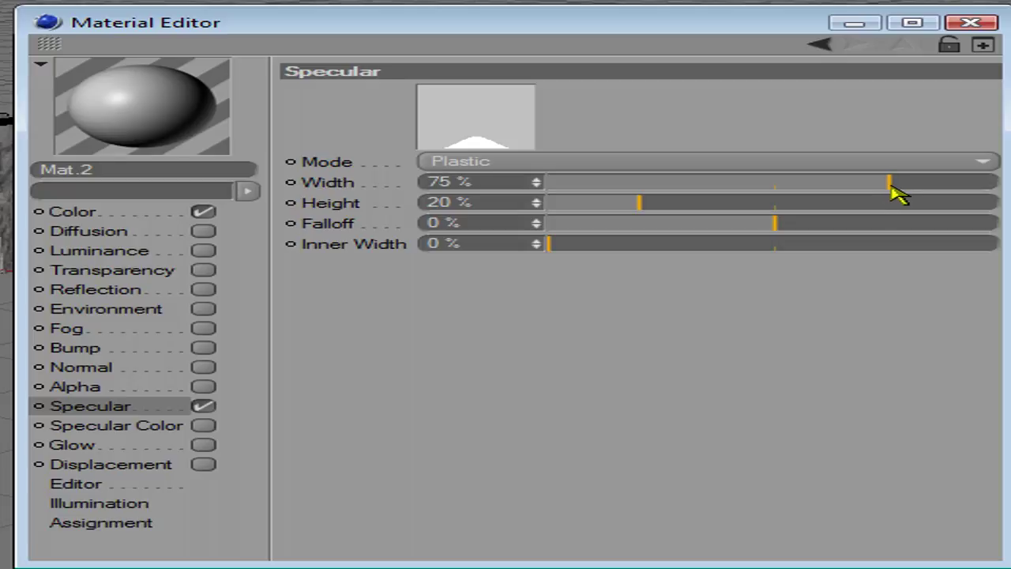
{"action": "left_click", "coordinate": [885, 204]}
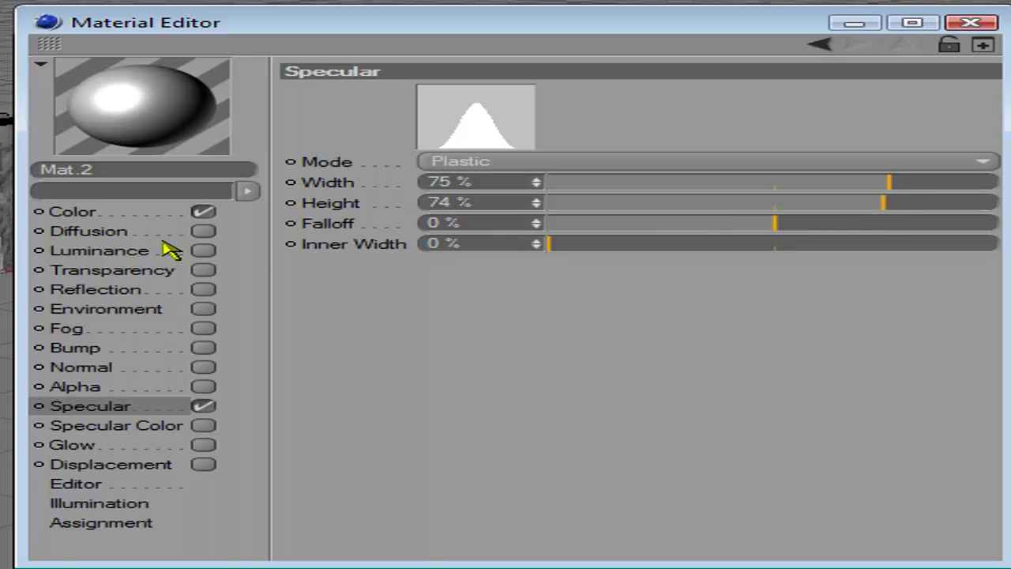
- Enable reflection at 5% brightness on the new material, and enable luminance at a low brightness
{"action": "left_click", "coordinate": [202, 290]}
{"action": "left_click", "coordinate": [615, 158]}
{"action": "left_click_drag", "start_coordinate": [615, 162], "coordinate": [584, 158]}
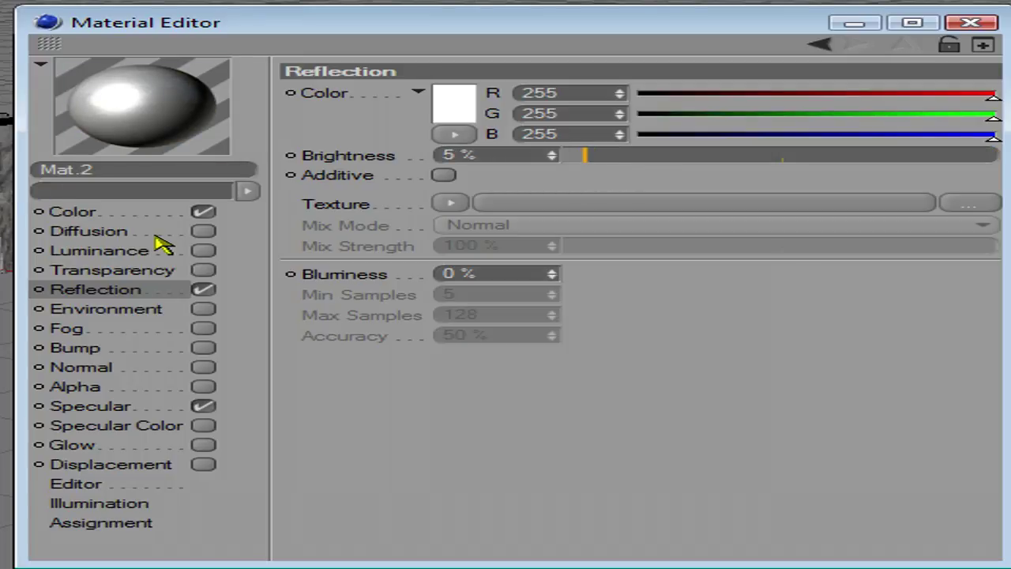
{"action": "left_click", "coordinate": [204, 252]}
{"action": "left_click_drag", "start_coordinate": [596, 156], "coordinate": [580, 160]}
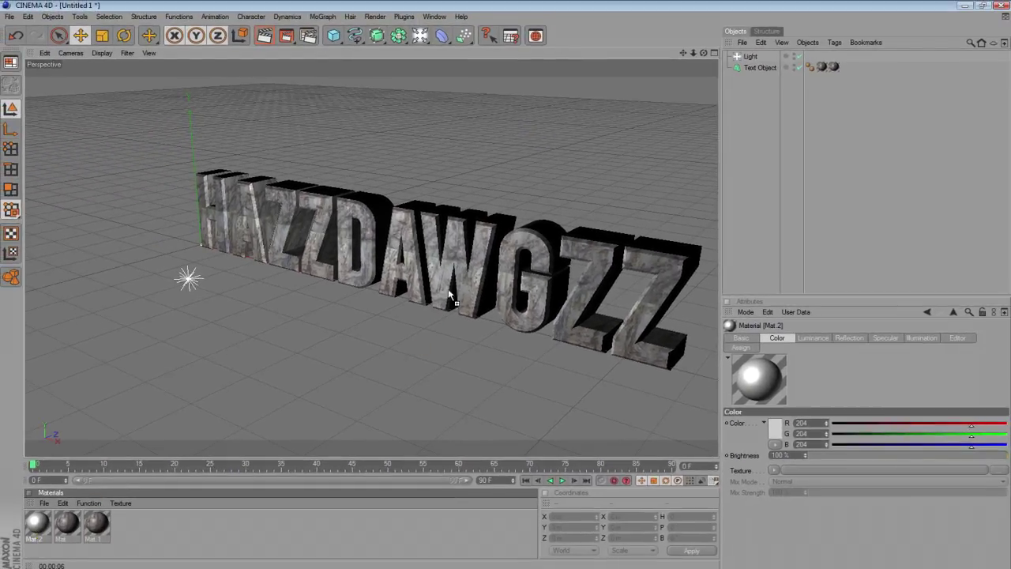
- Apply the shiny Mat.2 material to the text with Flat projection and restrict it to the R1 selection
{"action": "left_click_drag", "start_coordinate": [451, 299], "coordinate": [451, 300]}
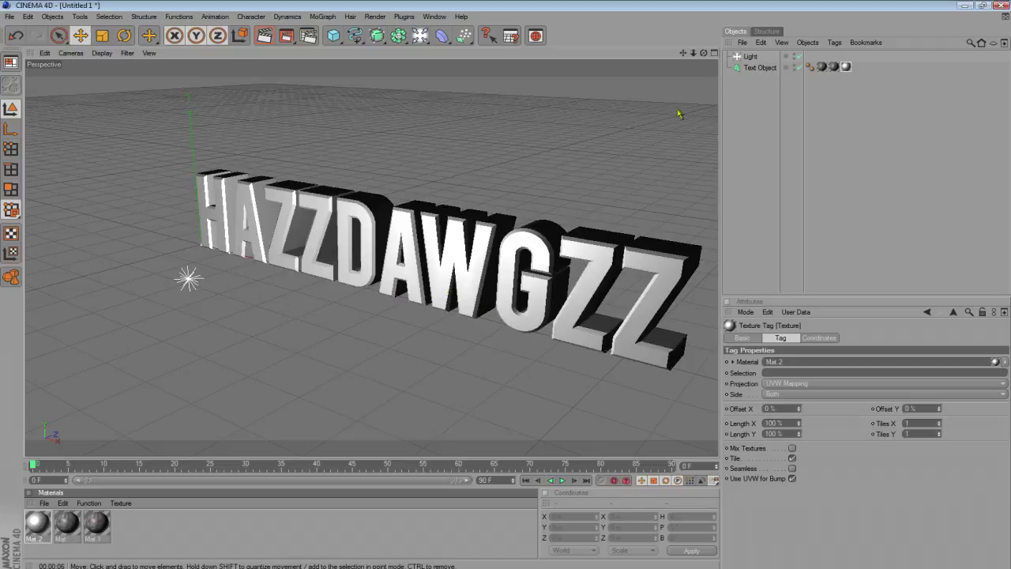
{"action": "left_click", "coordinate": [801, 385]}
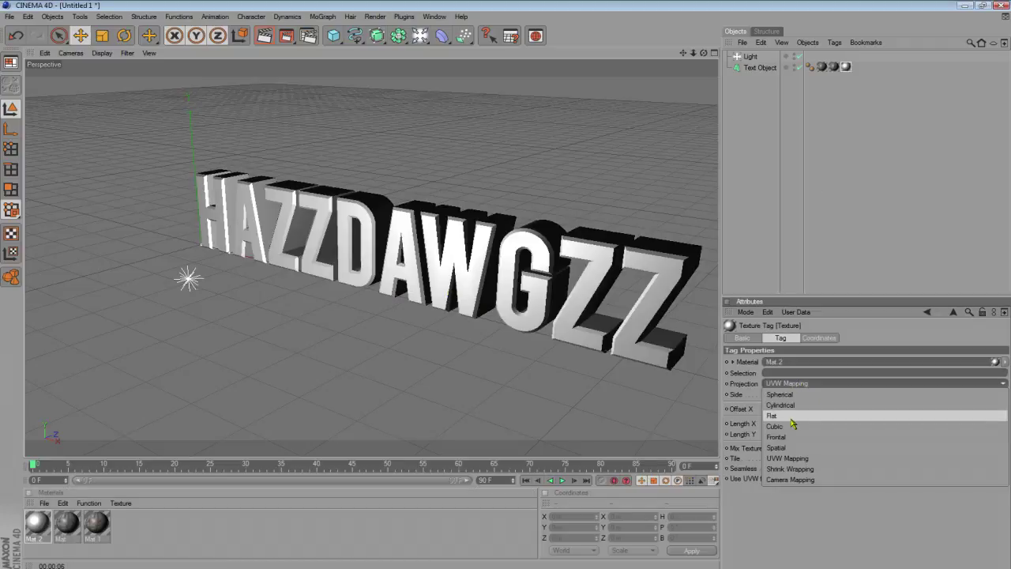
{"action": "left_click", "coordinate": [790, 417]}
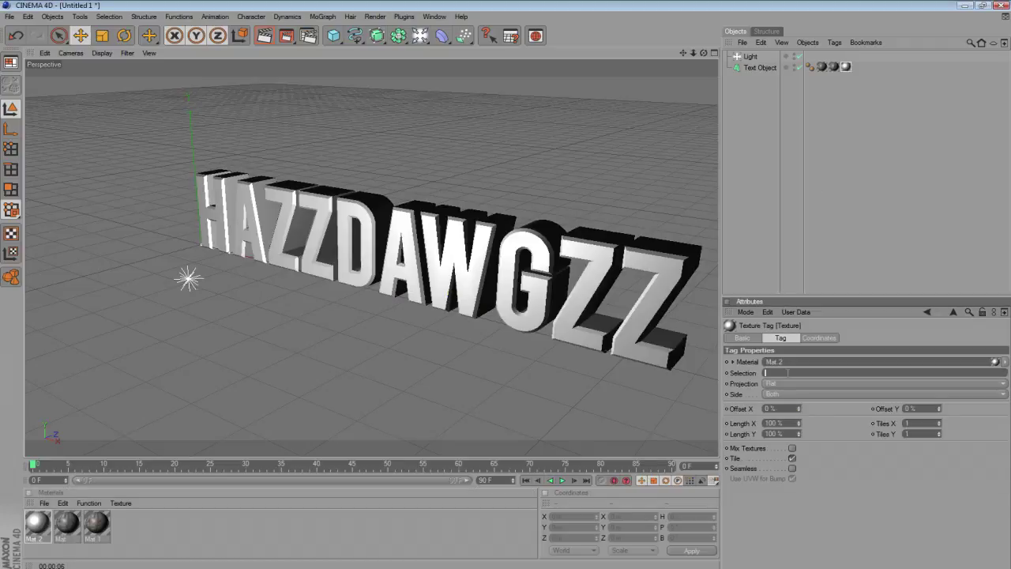
{"action": "left_click", "coordinate": [827, 245]}
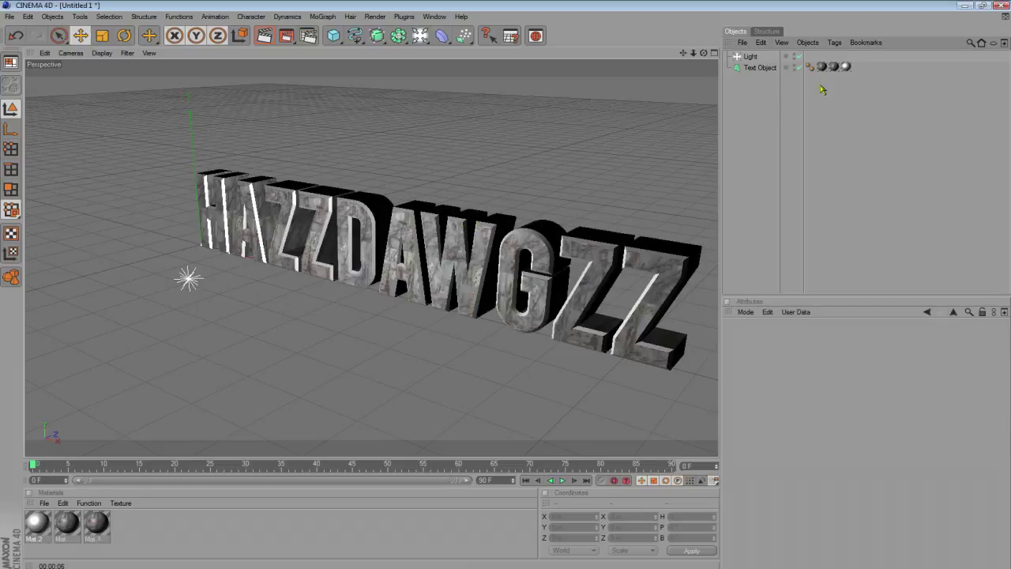
- Render a close-up preview of the text to check the shiny material on the front bevels
{"action": "left_click", "coordinate": [845, 67]}
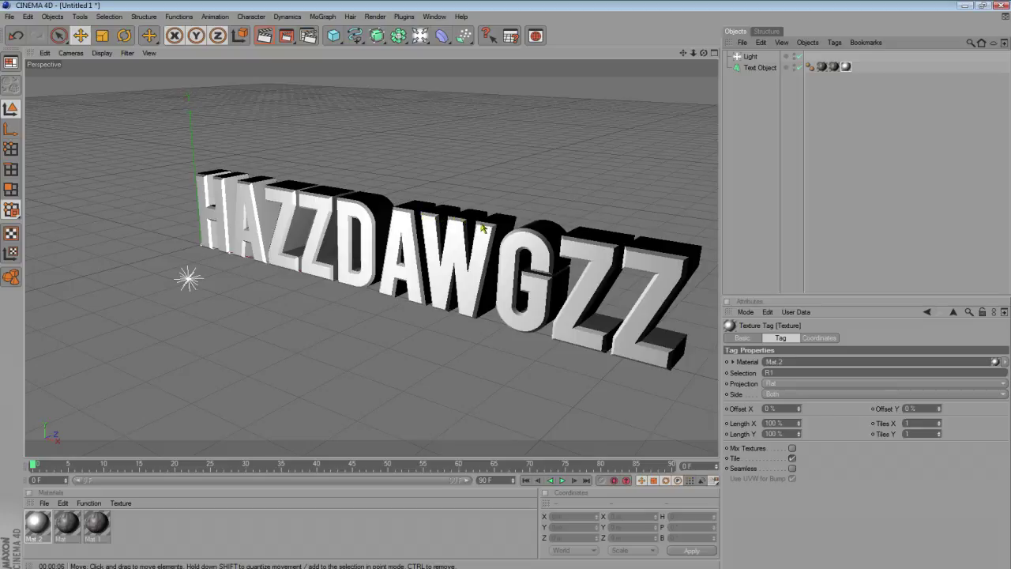
{"action": "scroll", "coordinate": [491, 230], "scroll_direction": "up", "scroll_amount": 3}
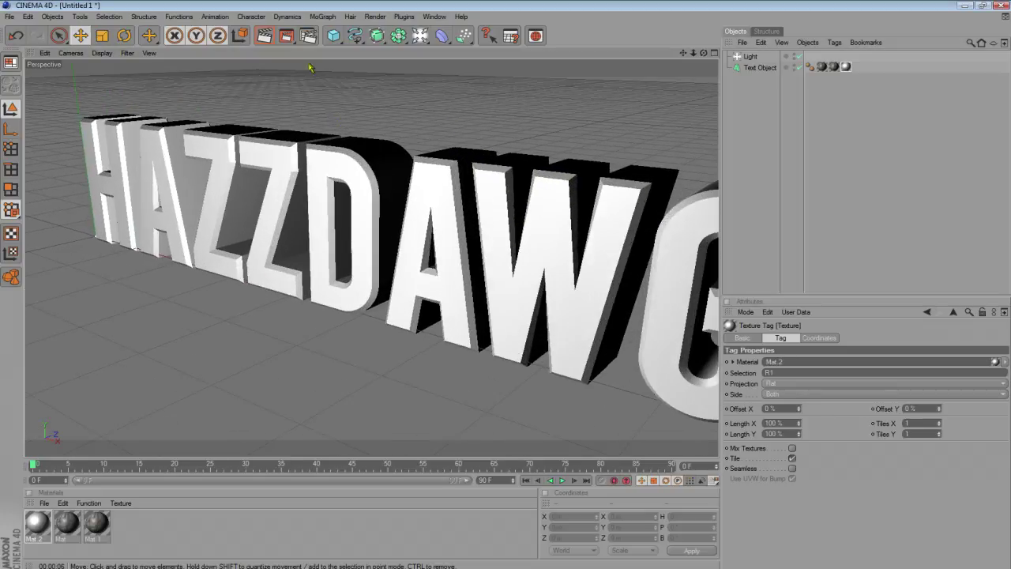
{"action": "left_click", "coordinate": [266, 40]}
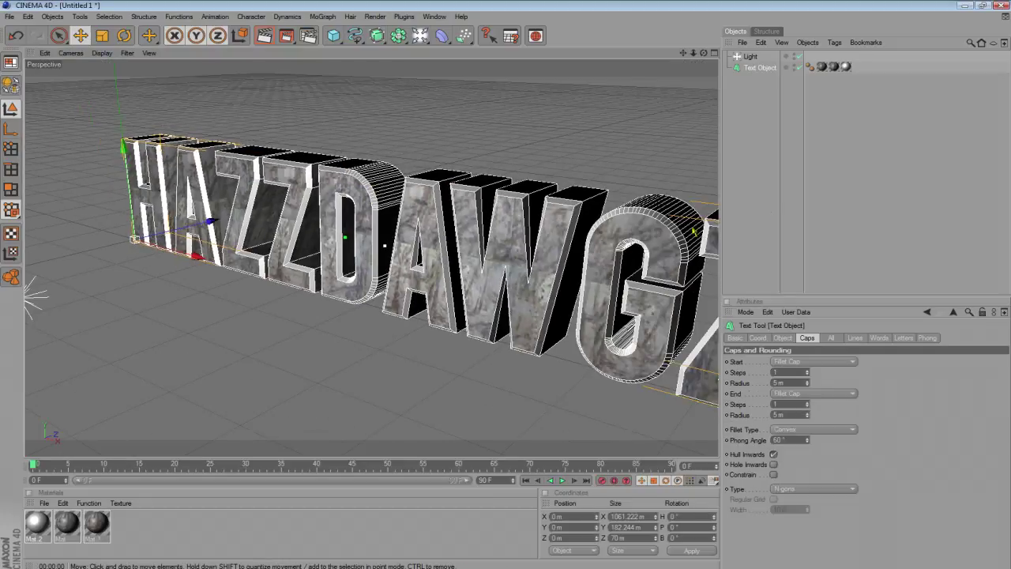
{"action": "left_click", "coordinate": [758, 201]}
{"action": "scroll", "coordinate": [658, 221], "scroll_direction": "down", "scroll_amount": 5}
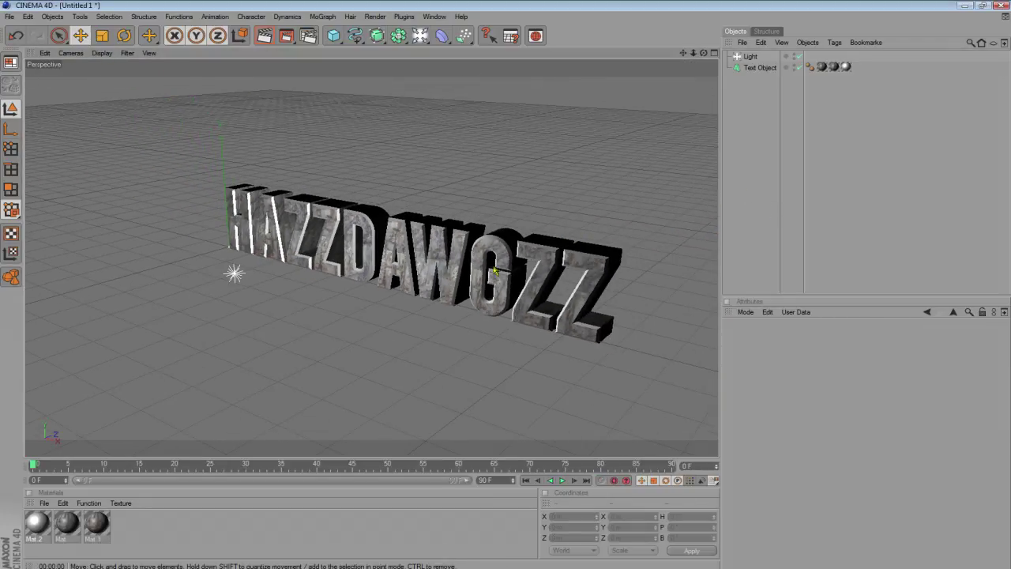
{"action": "scroll", "coordinate": [513, 187], "scroll_direction": "up", "scroll_amount": 2}
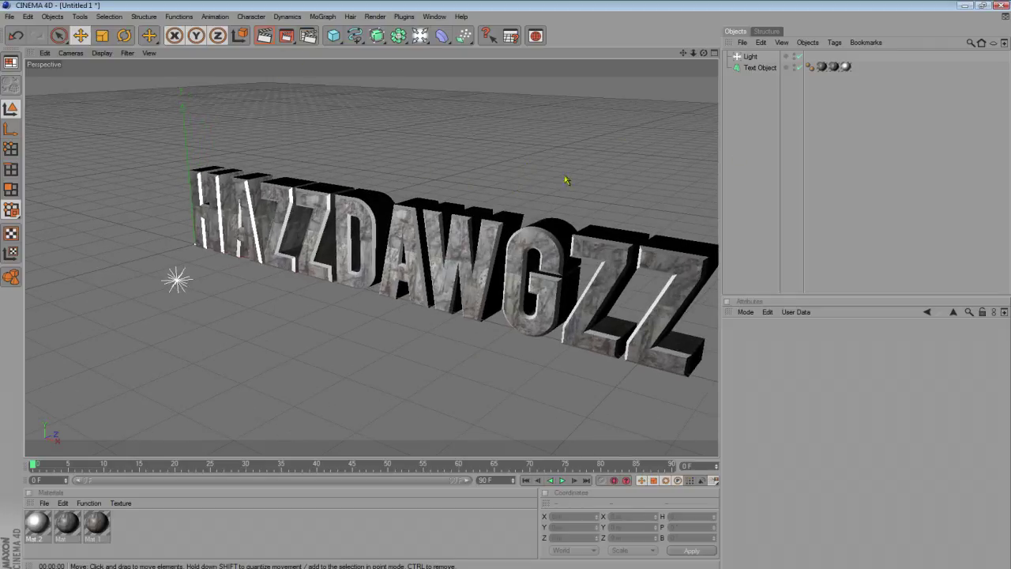
- Add a plane under the text, move it to about X 596 m, and size it to about 1661 by 2958 m
{"action": "left_click", "coordinate": [44, 504]}
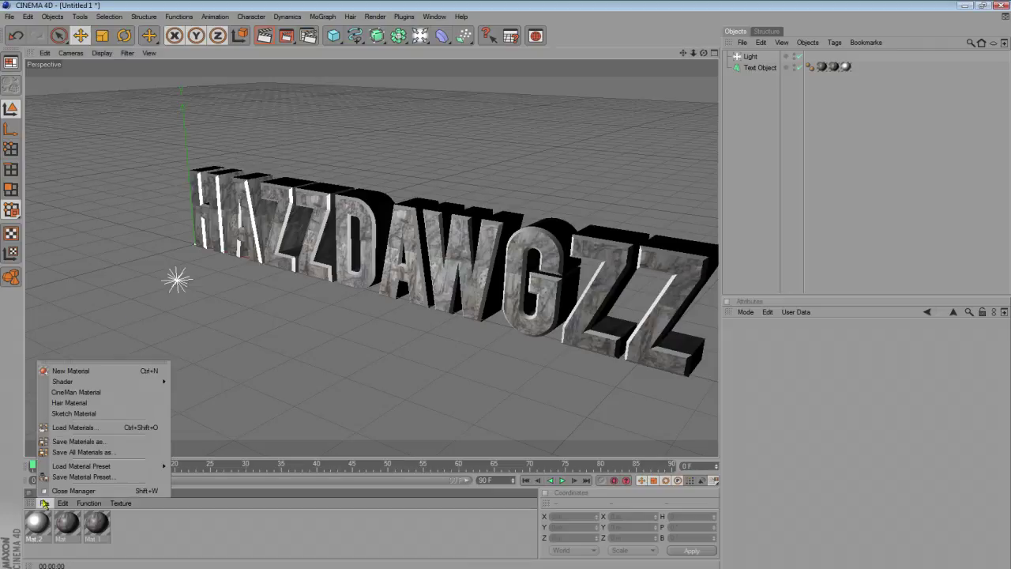
{"action": "left_click", "coordinate": [850, 228]}
{"action": "left_click", "coordinate": [334, 36]}
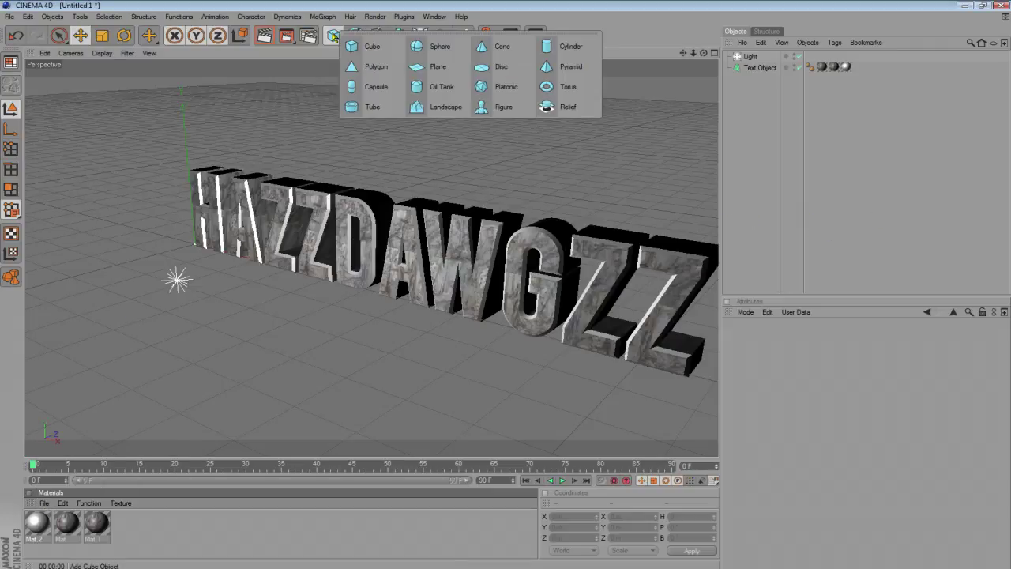
{"action": "left_click", "coordinate": [426, 67]}
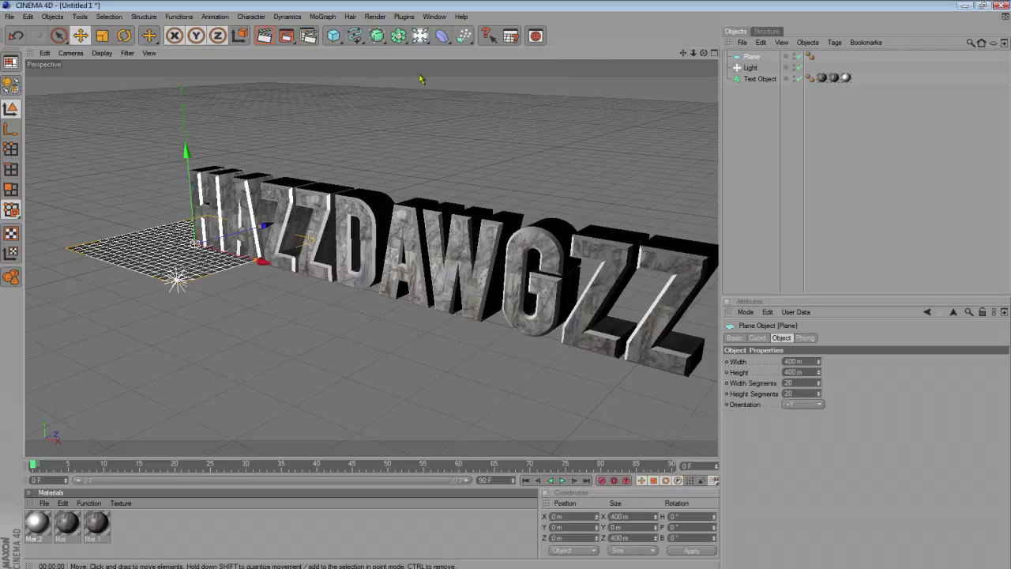
{"action": "left_click_drag", "start_coordinate": [238, 263], "coordinate": [427, 253]}
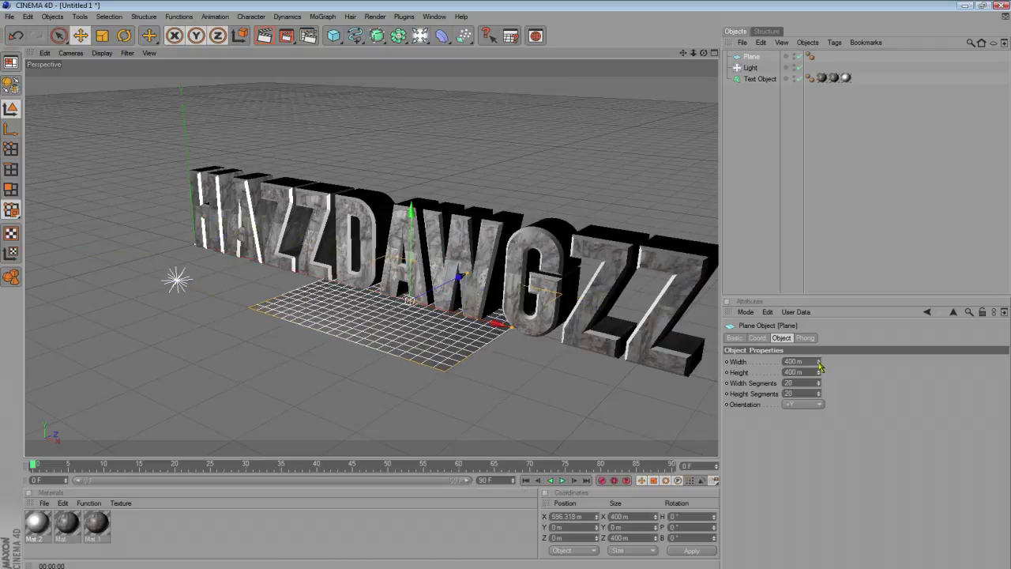
{"action": "left_click_drag", "start_coordinate": [820, 365], "coordinate": [803, 458]}
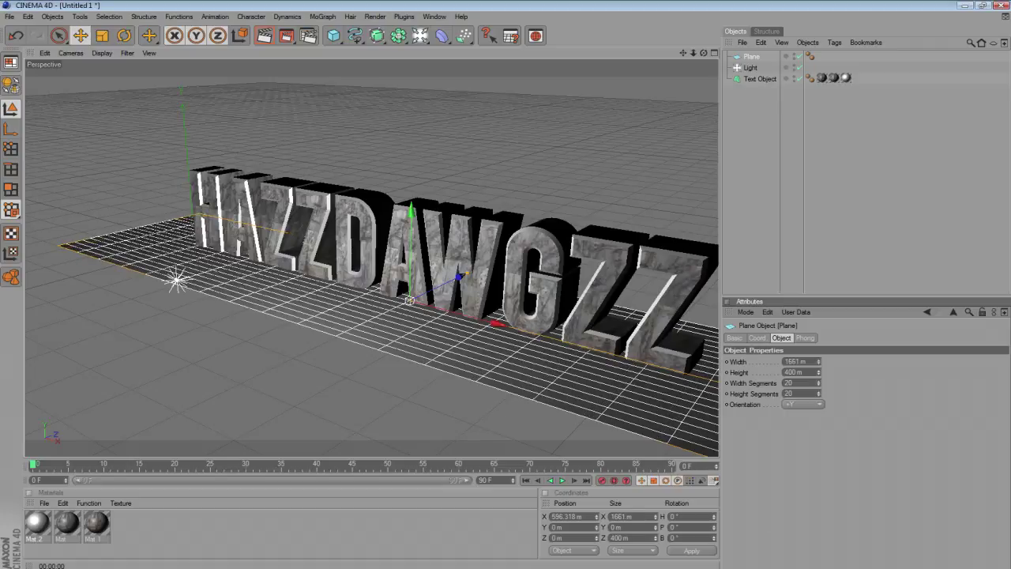
{"action": "left_click_drag", "start_coordinate": [819, 376], "coordinate": [811, 373]}
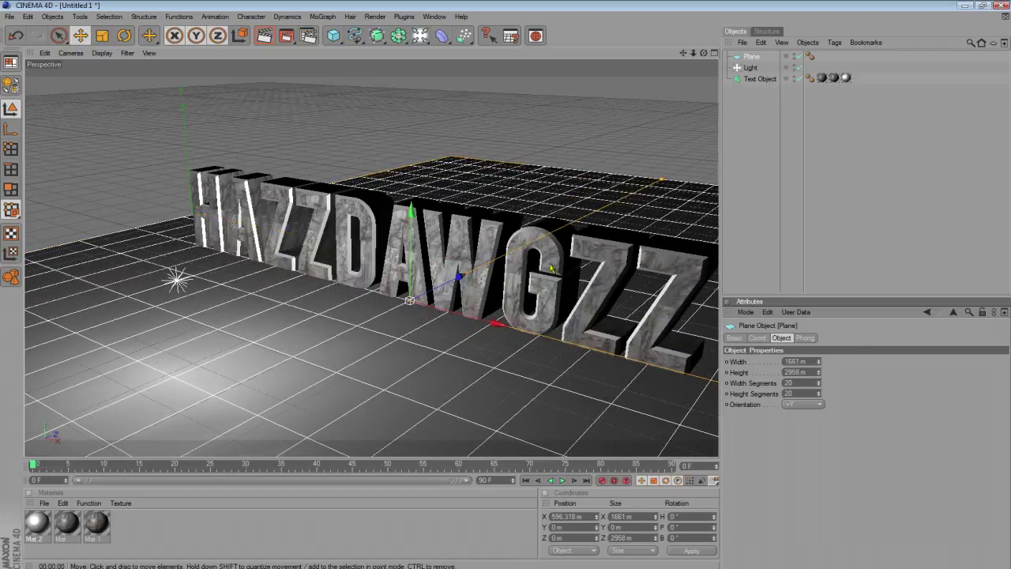
- Create a new material from the Nukei shader
{"action": "left_click", "coordinate": [44, 503]}
{"action": "mouse_move", "coordinate": [146, 384]}
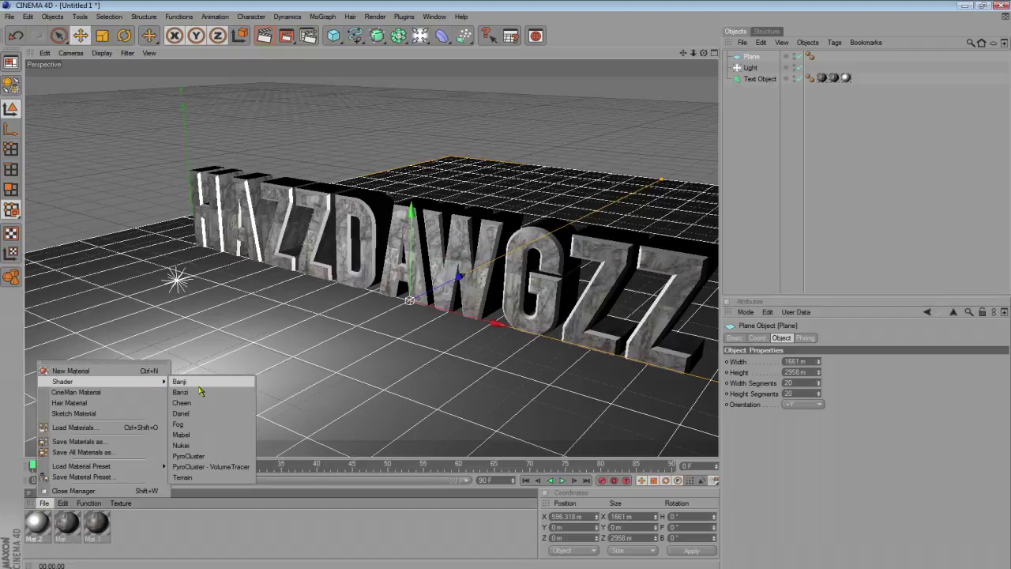
{"action": "left_click", "coordinate": [197, 445]}
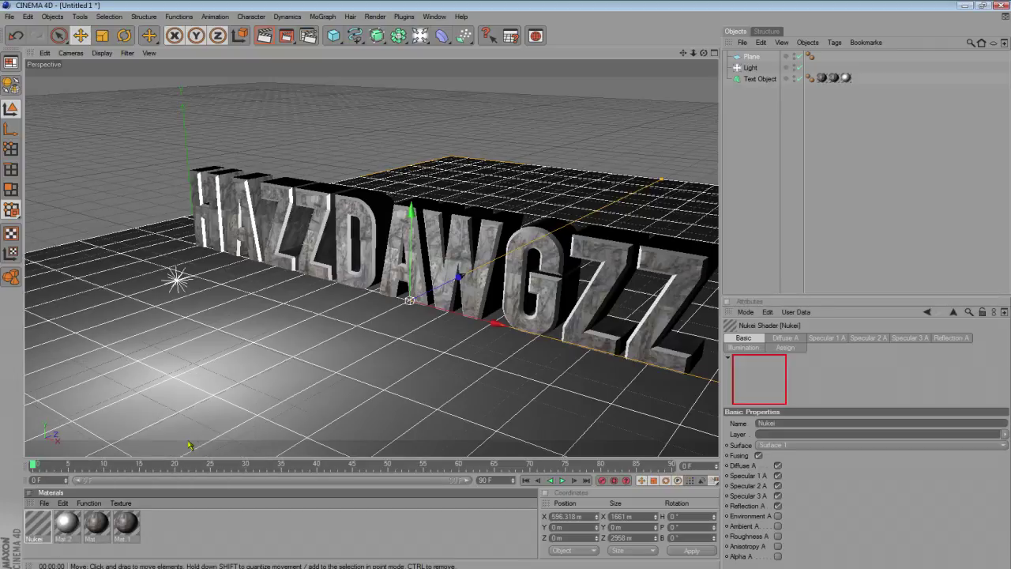
- Change the Nukei material's Diffuse A color to dark grey
{"action": "double_click", "coordinate": [37, 522]}
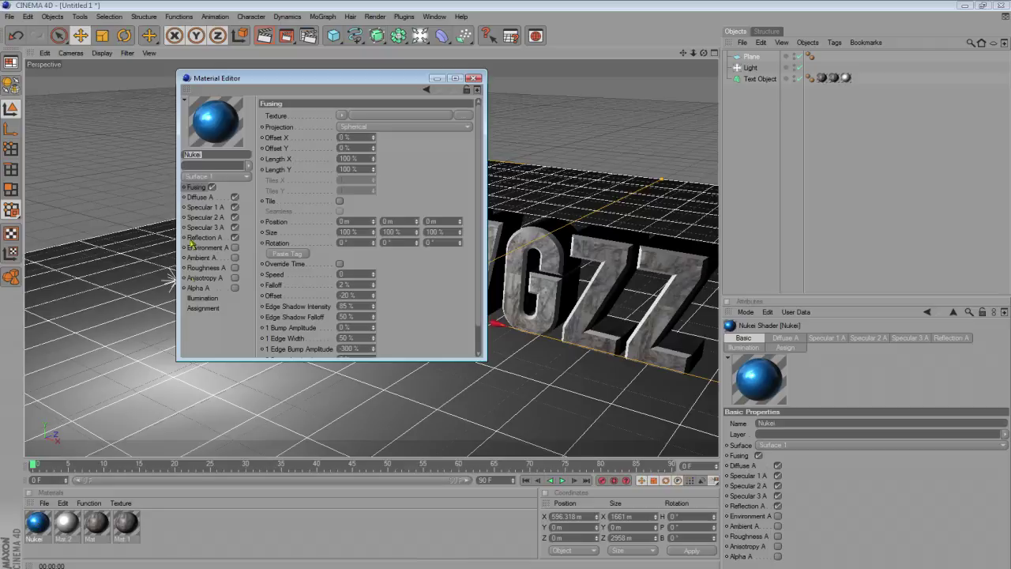
{"action": "left_click", "coordinate": [200, 259]}
{"action": "left_click", "coordinate": [201, 237]}
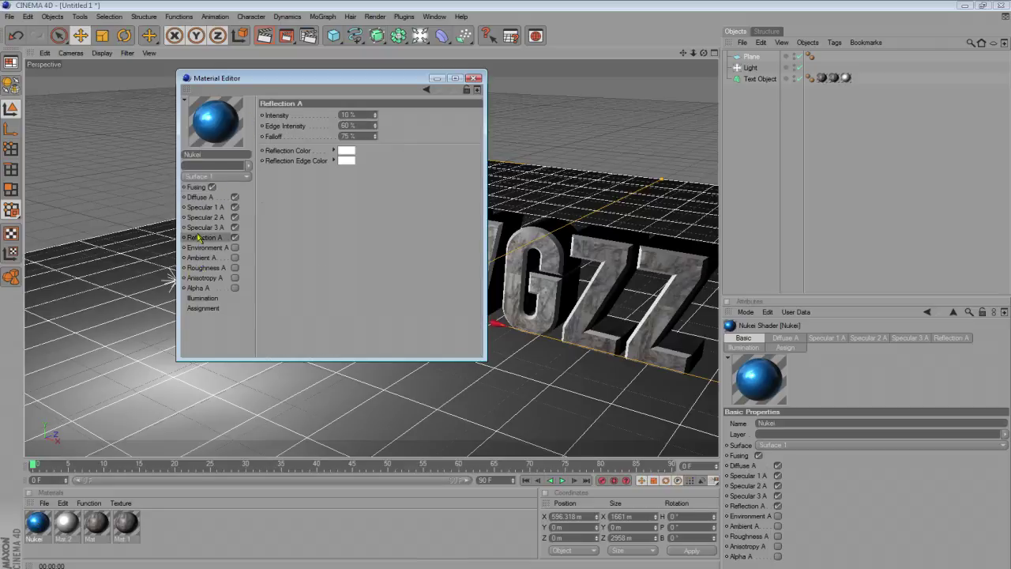
{"action": "left_click", "coordinate": [200, 216]}
{"action": "left_click", "coordinate": [198, 197]}
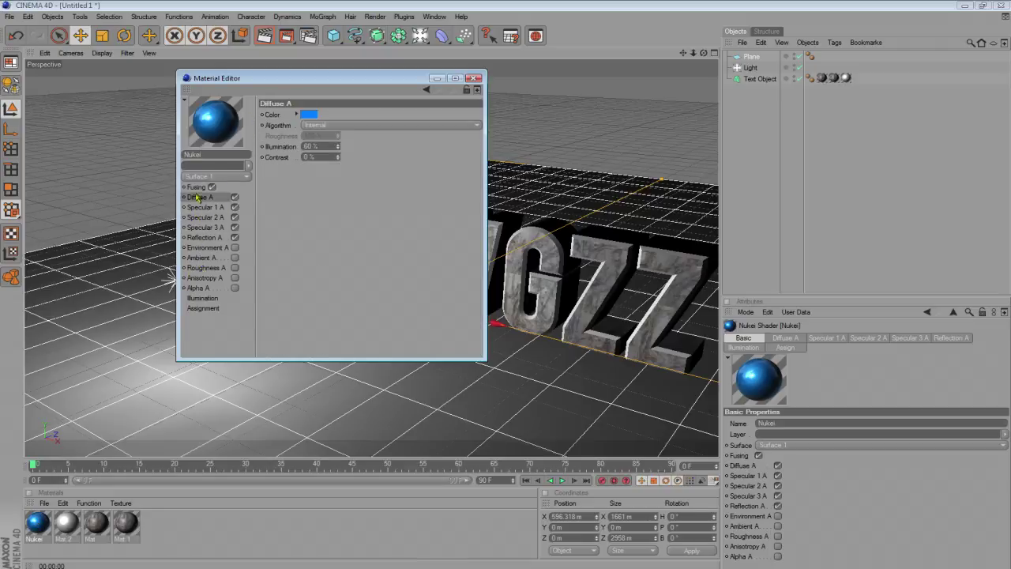
{"action": "left_click", "coordinate": [309, 115]}
{"action": "mouse_move", "coordinate": [267, 106]}
{"action": "left_mouse_down"}
{"action": "mouse_move", "coordinate": [253, 113]}
{"action": "mouse_move", "coordinate": [251, 131]}
{"action": "mouse_move", "coordinate": [226, 117]}
{"action": "left_mouse_up"}
{"action": "left_click", "coordinate": [281, 157]}
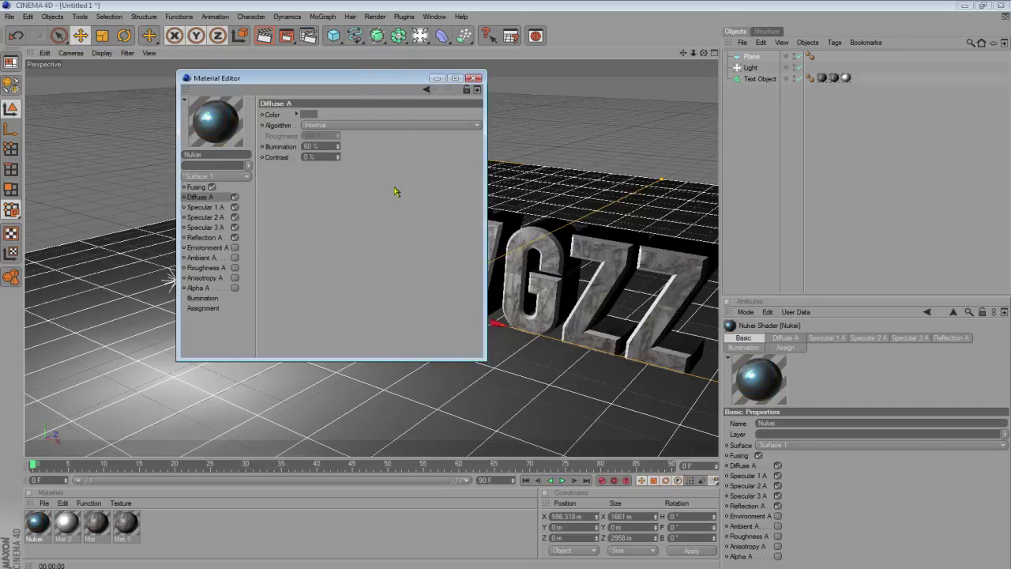
{"action": "left_click", "coordinate": [474, 79]}
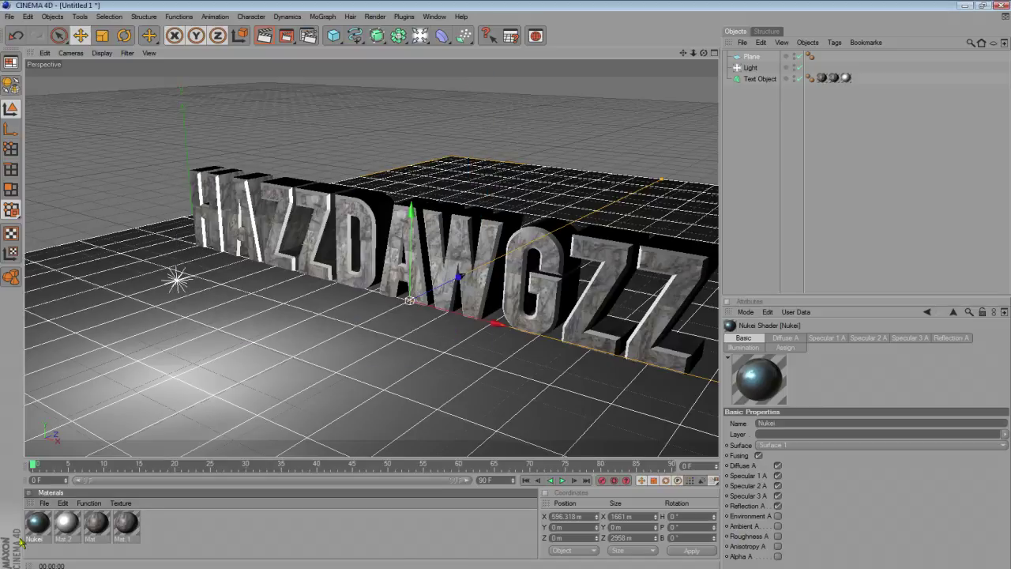
- Apply the Nukei material to the plane and set the light's shadow type to Shadow Maps (Soft)
{"action": "left_click_drag", "start_coordinate": [34, 534], "coordinate": [186, 370]}
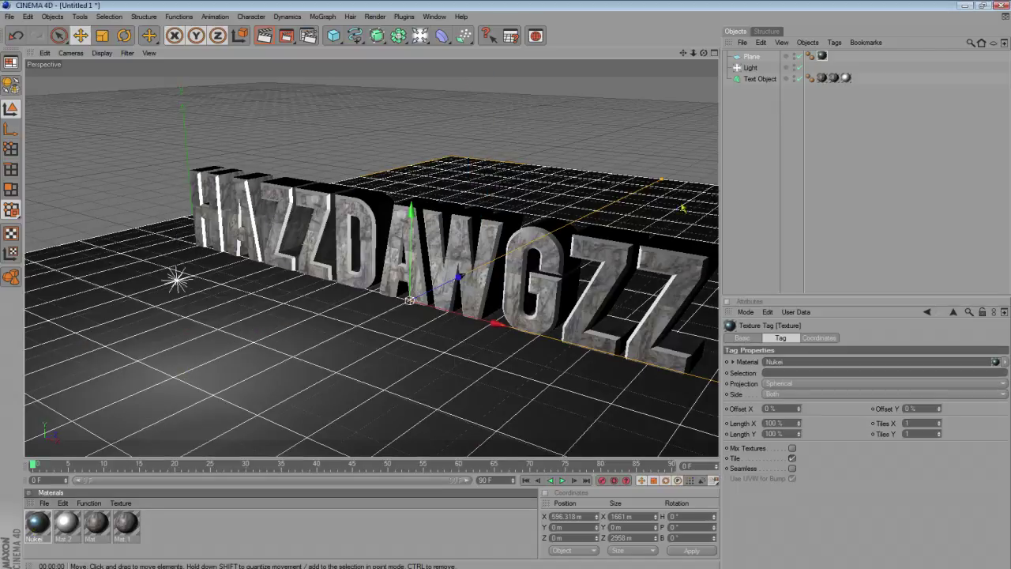
{"action": "left_click", "coordinate": [750, 68]}
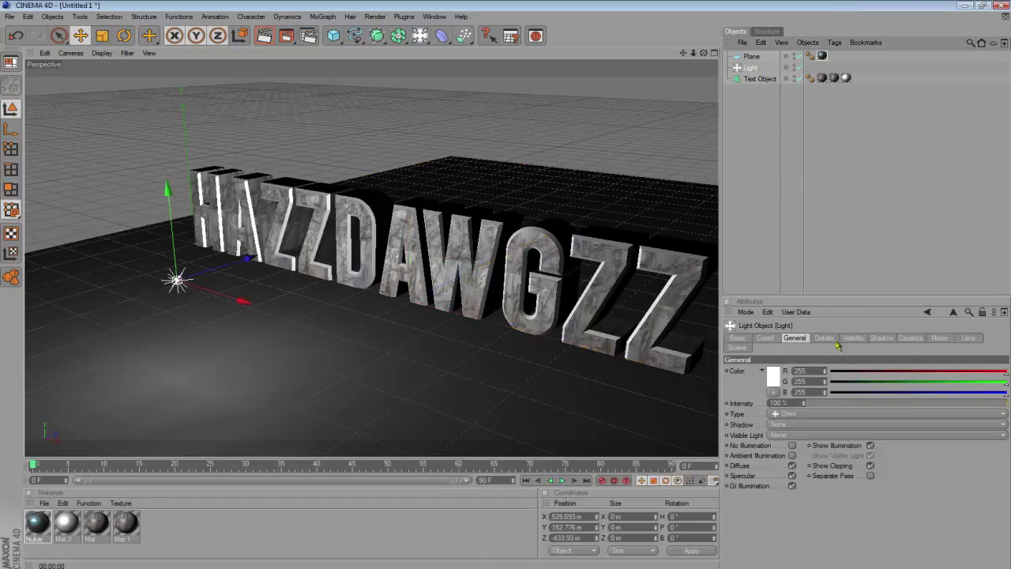
{"action": "left_click", "coordinate": [881, 338]}
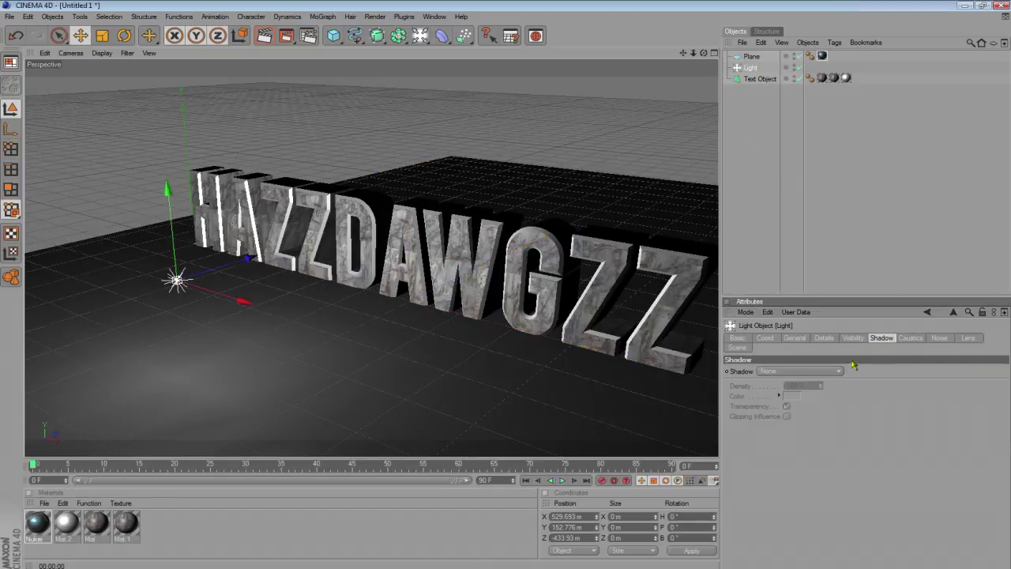
{"action": "left_click", "coordinate": [781, 377]}
{"action": "left_click", "coordinate": [783, 388]}
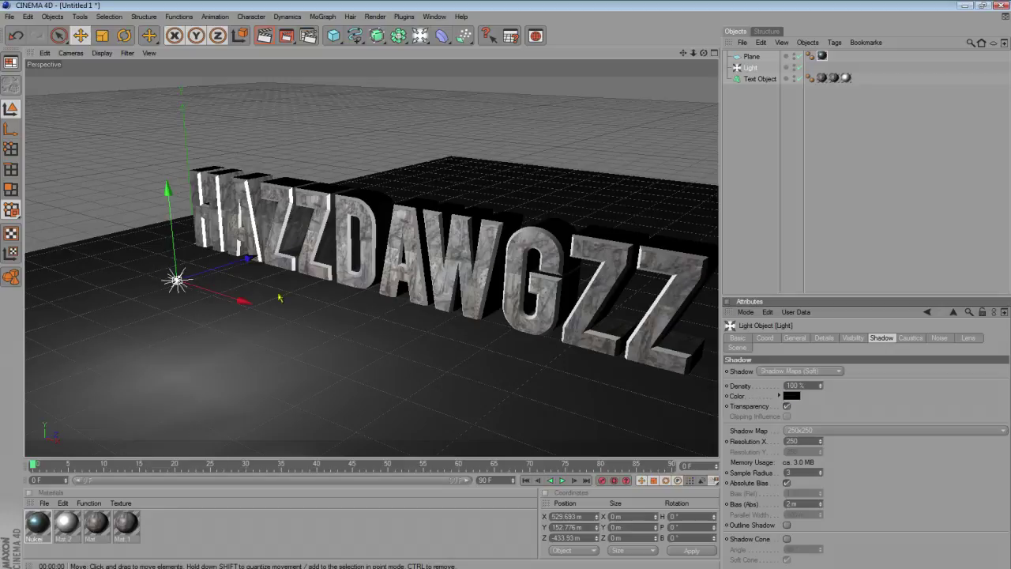
- Set the plane's width to about 2882 m and render a preview of the text with its floor reflection
{"action": "scroll", "coordinate": [545, 248], "scroll_direction": "down", "scroll_amount": 5}
{"action": "scroll", "coordinate": [375, 268], "scroll_direction": "up", "scroll_amount": 5}
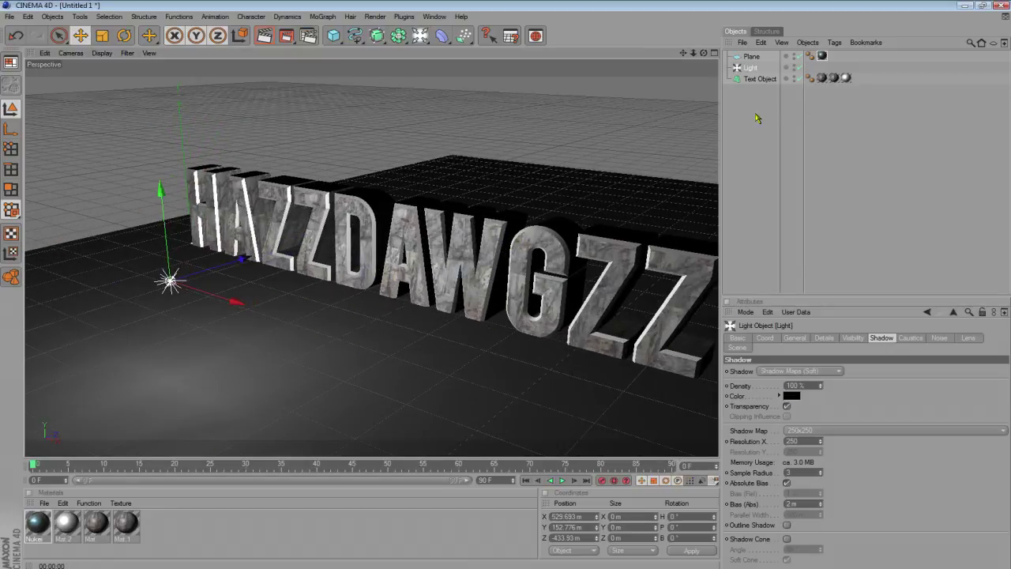
{"action": "left_click", "coordinate": [750, 57]}
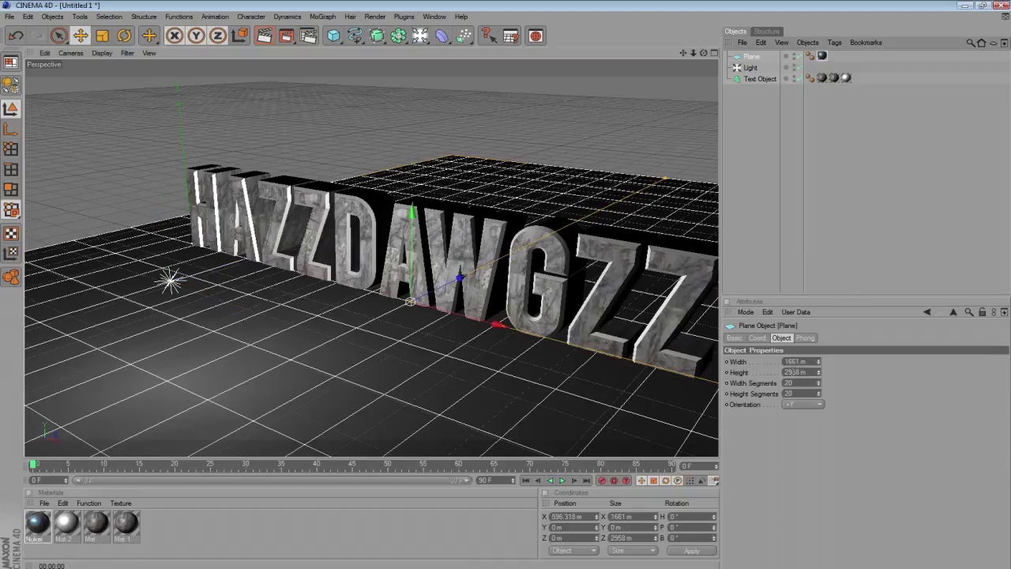
{"action": "left_click_drag", "start_coordinate": [822, 366], "coordinate": [822, 347]}
{"action": "left_click", "coordinate": [268, 36]}
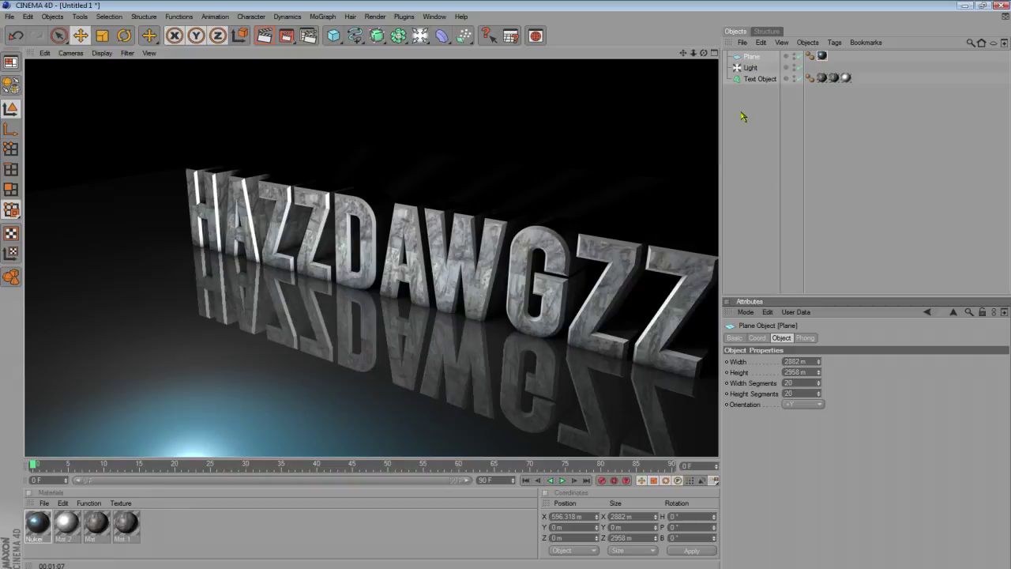
- Frame the whole HAZZDAWGZZ text at an angle in the perspective view and render it to the Picture Viewer
{"action": "left_click", "coordinate": [751, 56]}
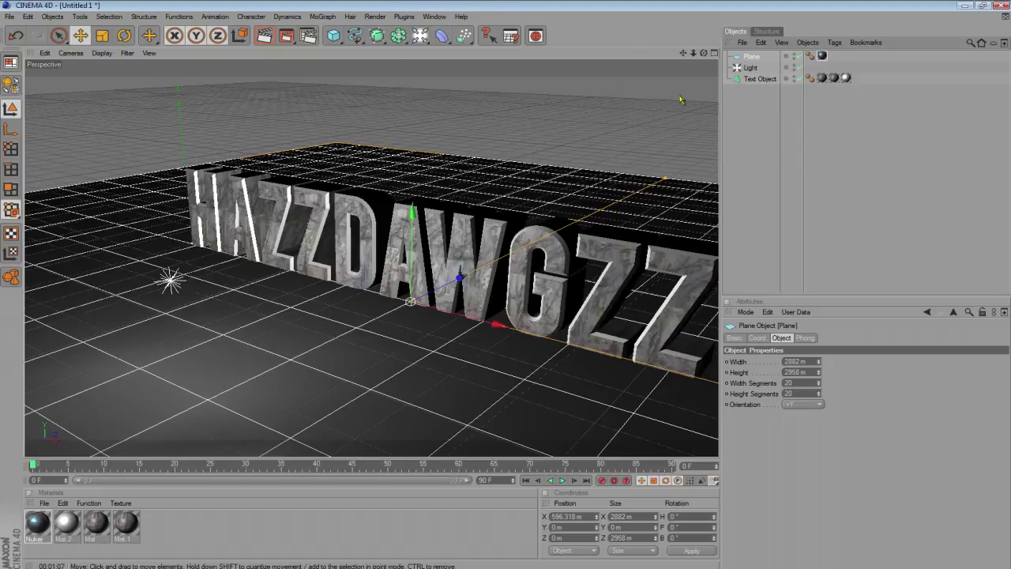
{"action": "scroll", "coordinate": [560, 124], "scroll_direction": "down", "scroll_amount": 3}
{"action": "scroll", "coordinate": [581, 130], "scroll_direction": "up", "scroll_amount": 3}
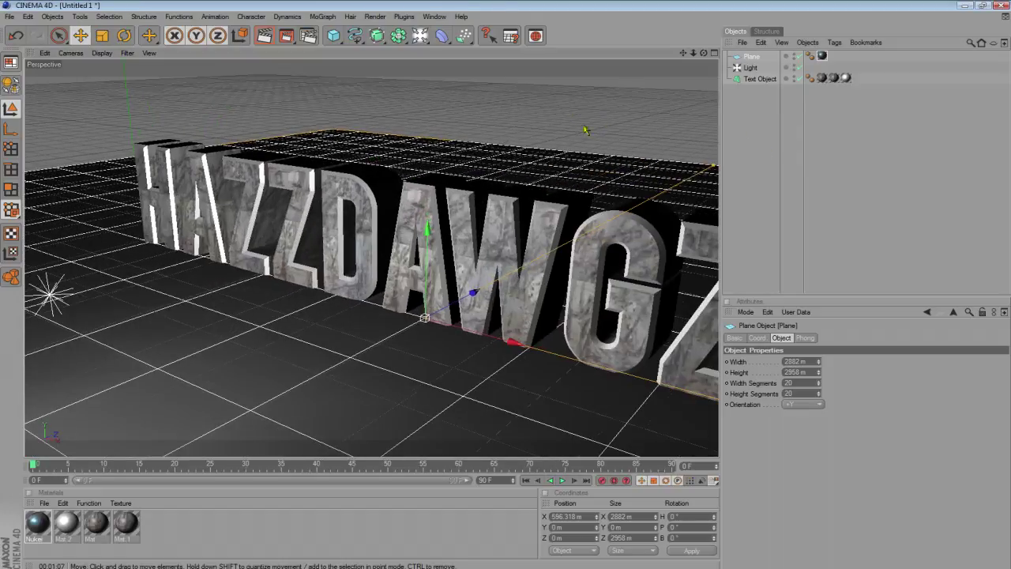
{"action": "scroll", "coordinate": [528, 129], "scroll_direction": "down", "scroll_amount": 3}
{"action": "scroll", "coordinate": [521, 128], "scroll_direction": "up", "scroll_amount": 3}
{"action": "scroll", "coordinate": [521, 127], "scroll_direction": "down", "scroll_amount": 3}
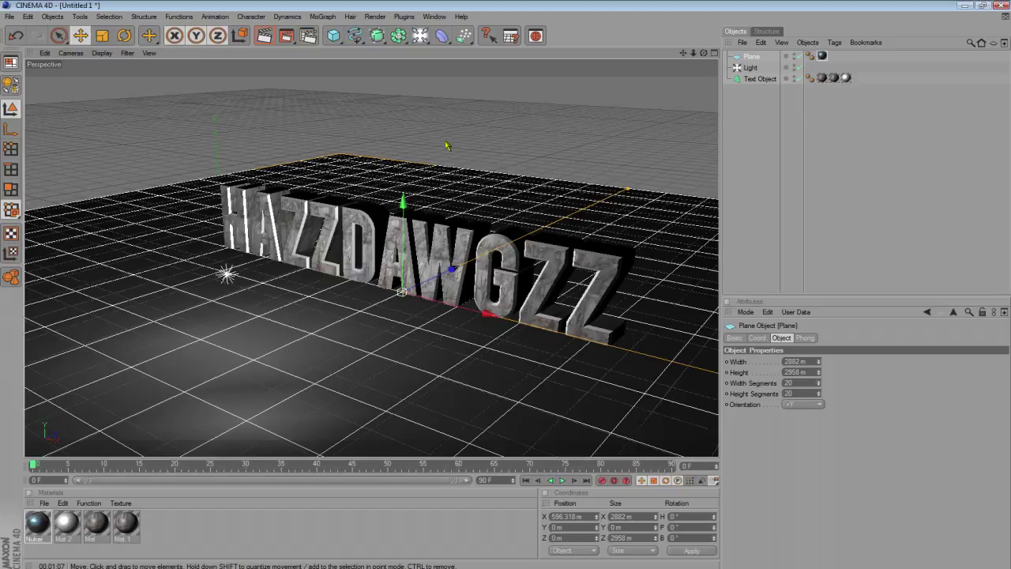
{"action": "mouse_move", "coordinate": [448, 145]}
{"action": "left_mouse_down", "text": "alt"}
{"action": "mouse_move", "coordinate": [558, 171]}
{"action": "mouse_move", "coordinate": [501, 169]}
{"action": "mouse_move", "coordinate": [447, 141]}
{"action": "left_mouse_up", "text": "alt"}
{"action": "scroll", "coordinate": [441, 135], "scroll_direction": "up", "scroll_amount": 3}
{"action": "scroll", "coordinate": [421, 129], "scroll_direction": "down", "scroll_amount": 1}
{"action": "scroll", "coordinate": [326, 79], "scroll_direction": "down", "scroll_amount": 2}
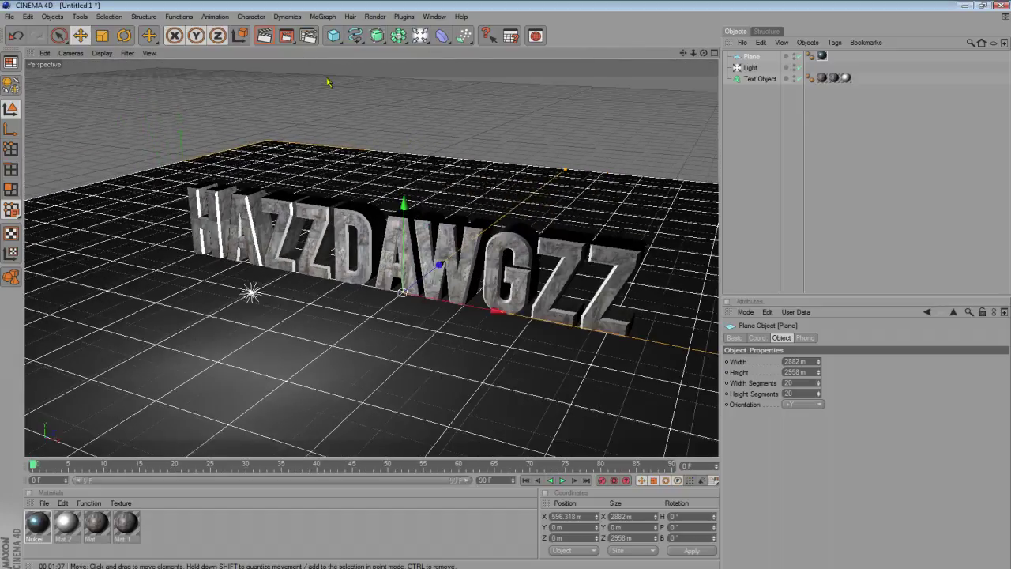
{"action": "scroll", "coordinate": [328, 82], "scroll_direction": "up", "scroll_amount": 2}
{"action": "left_click", "coordinate": [288, 41]}
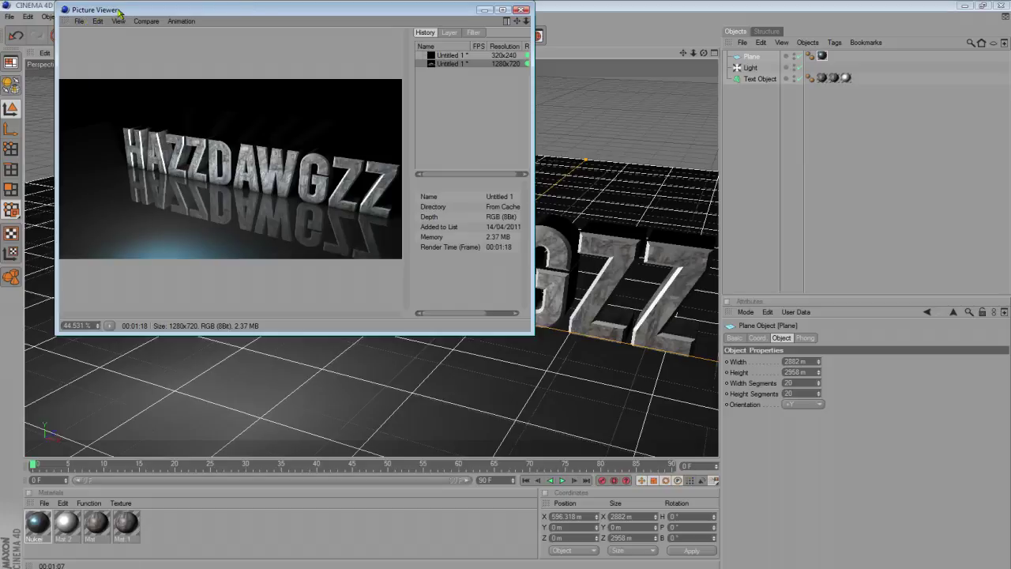
- Save the 1280x720 render as a PNG still image named "MEtal Poop" in the My Own PSD's folder
{"action": "left_click", "coordinate": [79, 23]}
{"action": "left_click", "coordinate": [101, 50]}
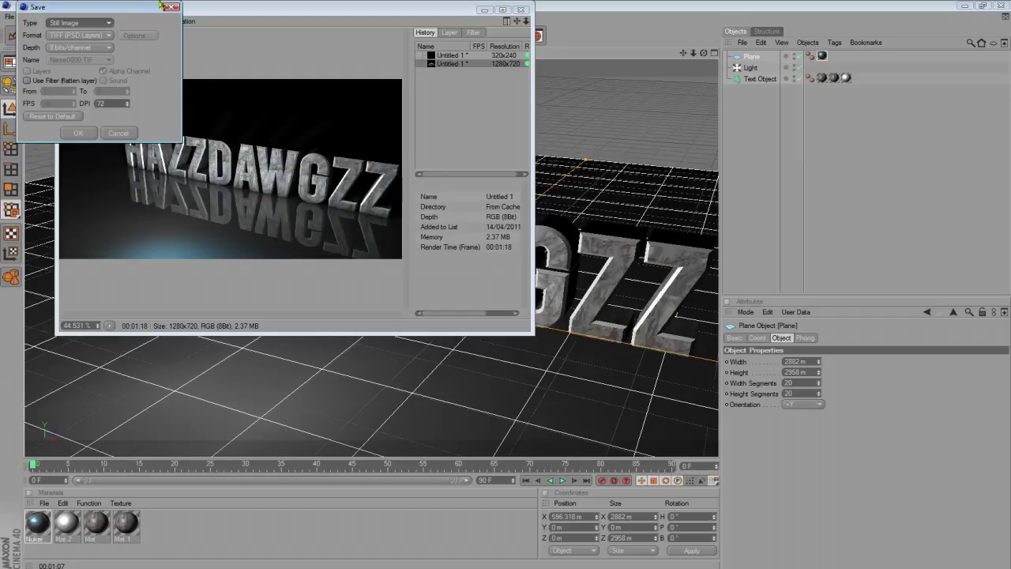
{"action": "left_click_drag", "start_coordinate": [160, 6], "coordinate": [802, 201]}
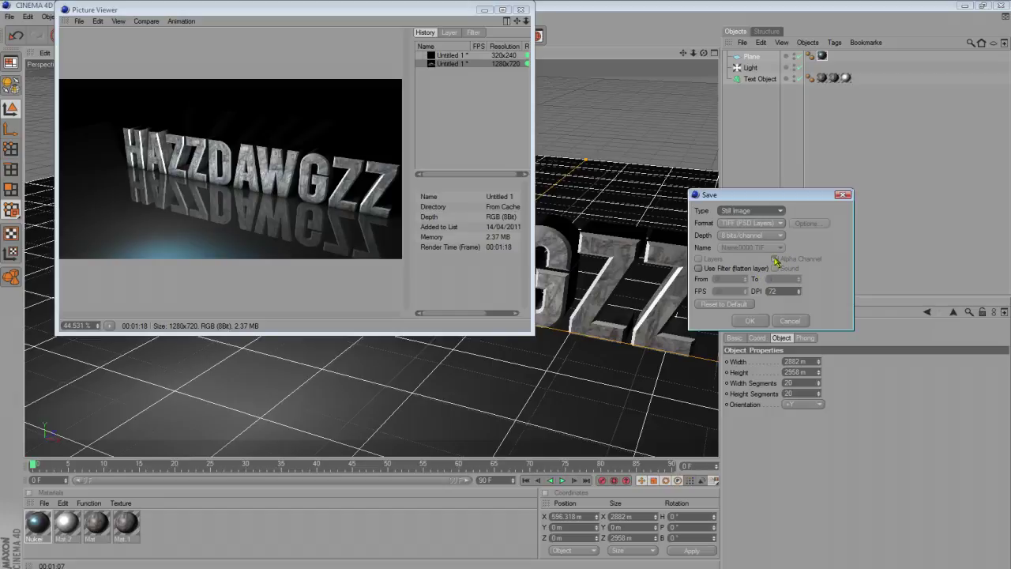
{"action": "left_click", "coordinate": [750, 223]}
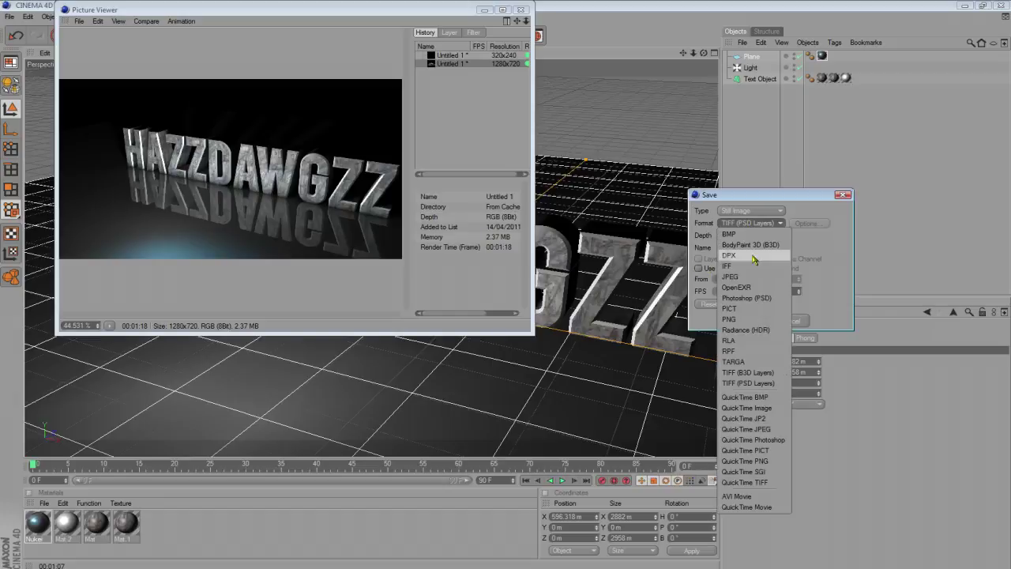
{"action": "left_click", "coordinate": [750, 320]}
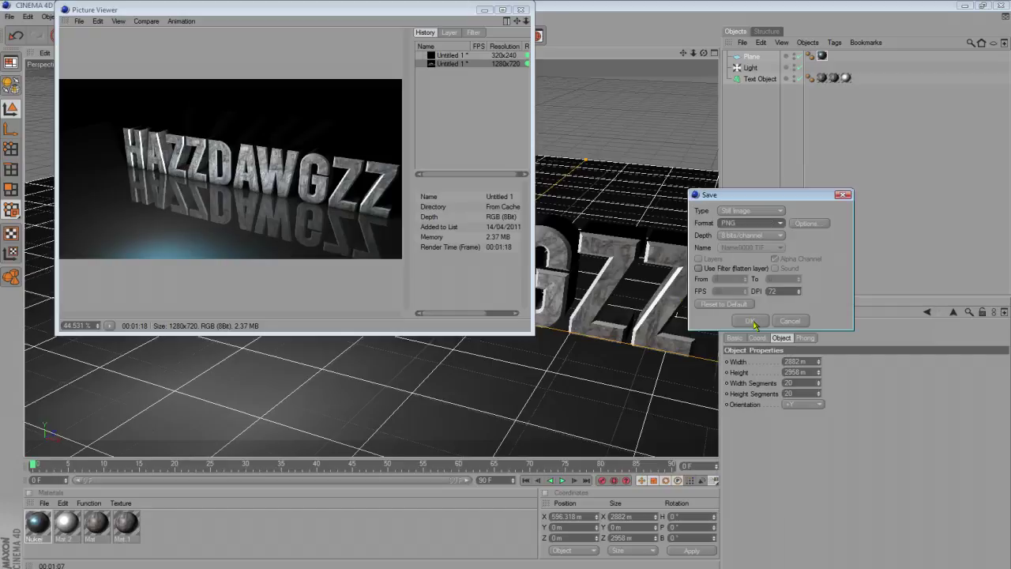
{"action": "left_click", "coordinate": [751, 321]}
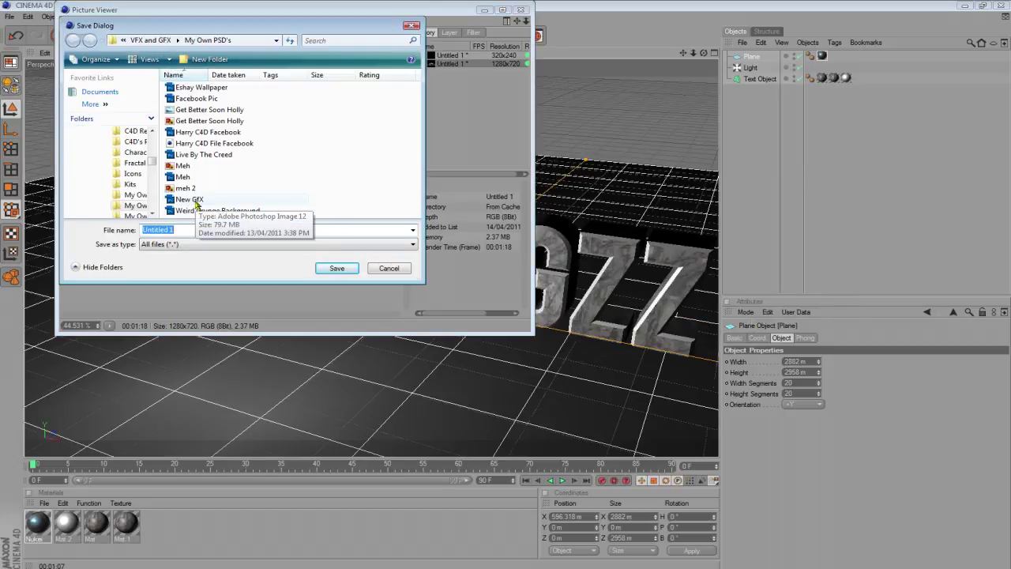
{"action": "type", "text": "MEtal Poop"}
{"action": "left_click", "coordinate": [336, 269]}
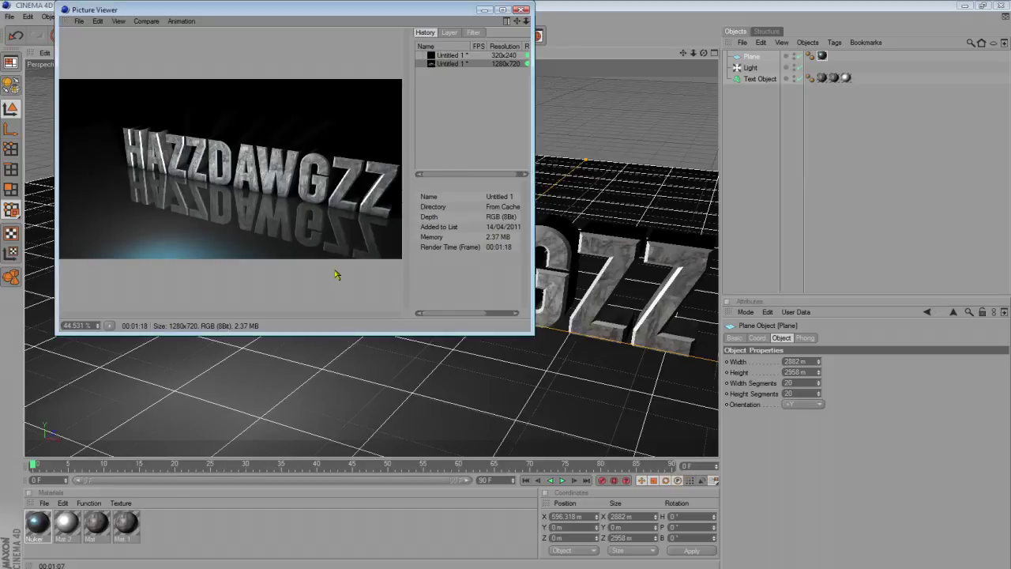